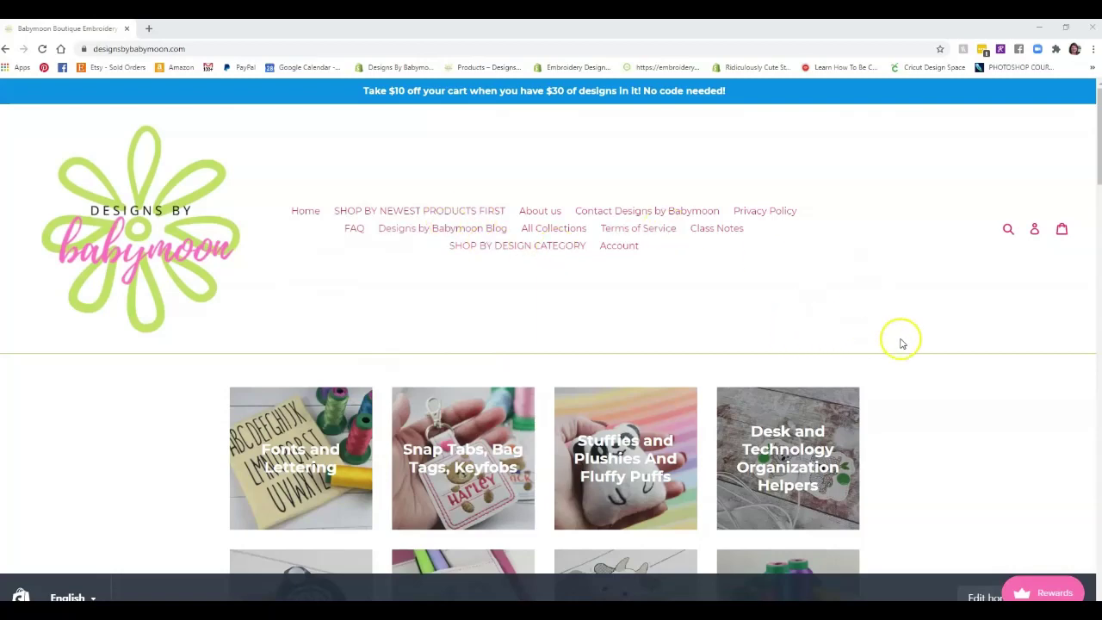
Browse down through the current Designs by Babymoon page and back up again.
scroll(904, 344, down, 3)
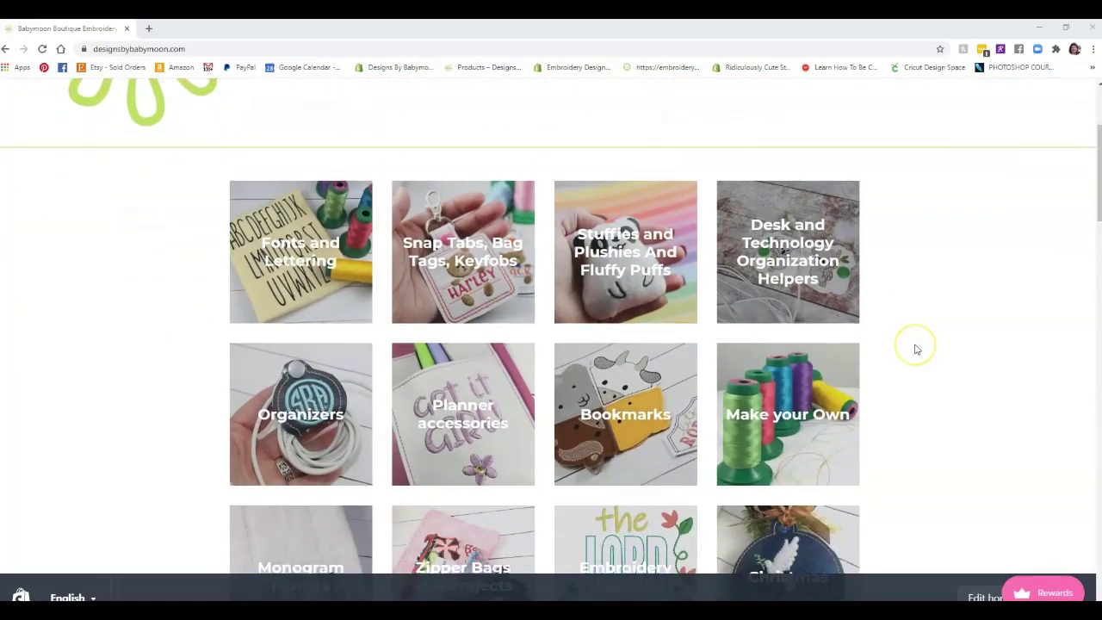
scroll(916, 348, down, 2)
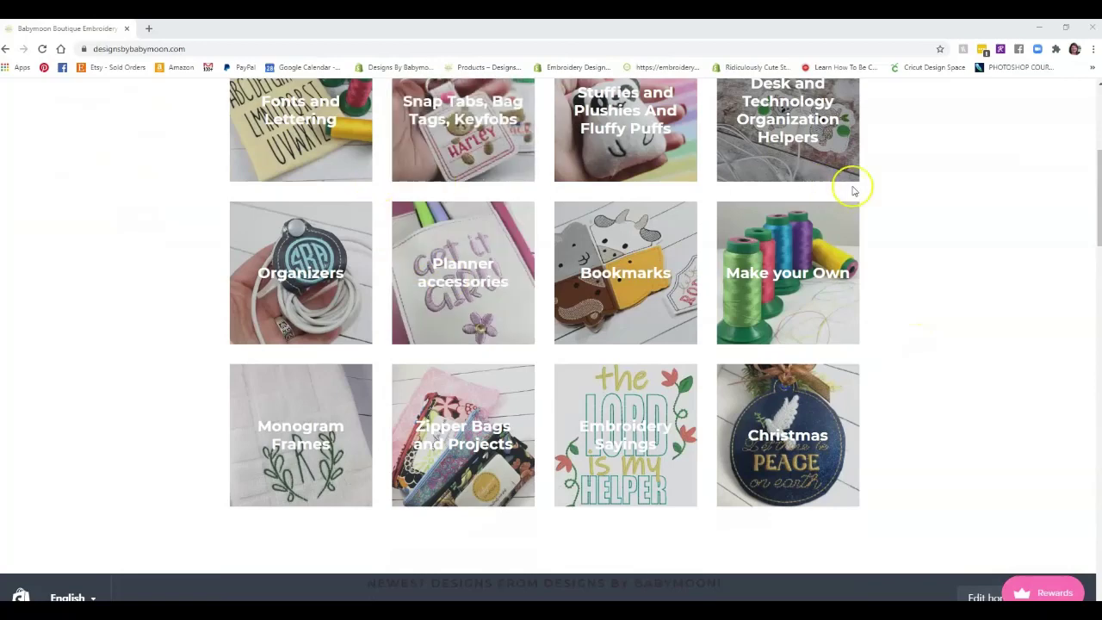
scroll(545, 473, down, 3)
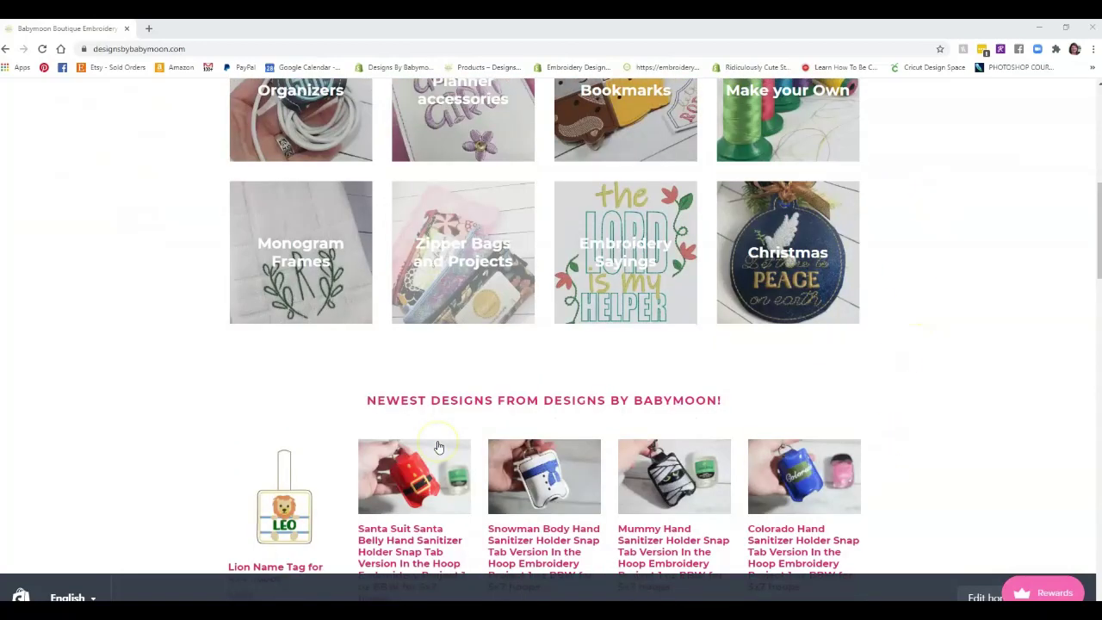
scroll(439, 447, down, 2)
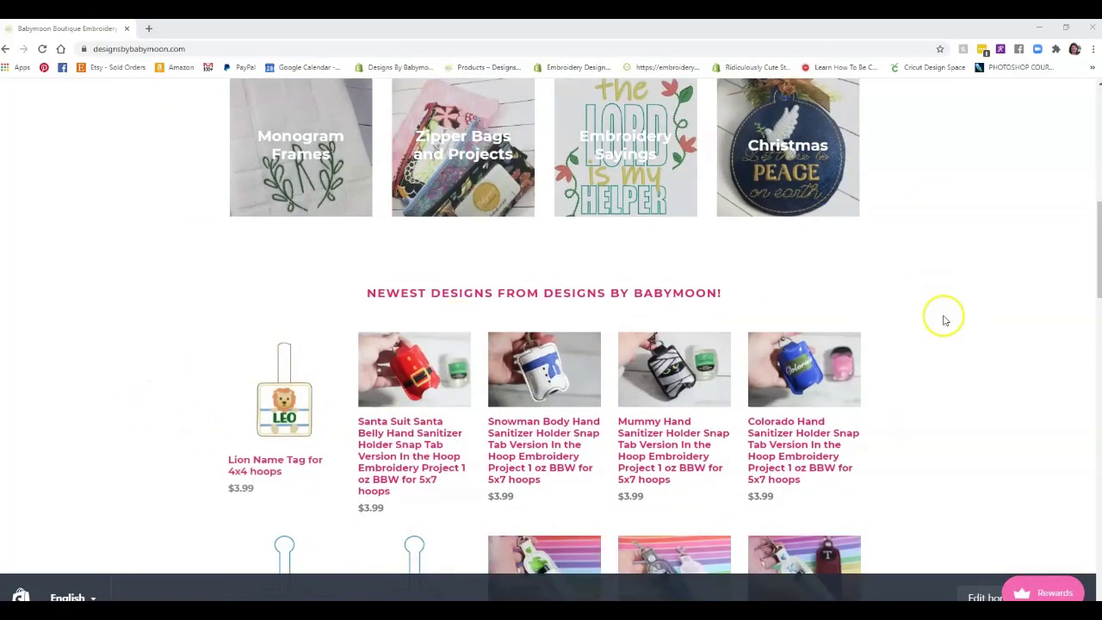
scroll(946, 321, down, 1)
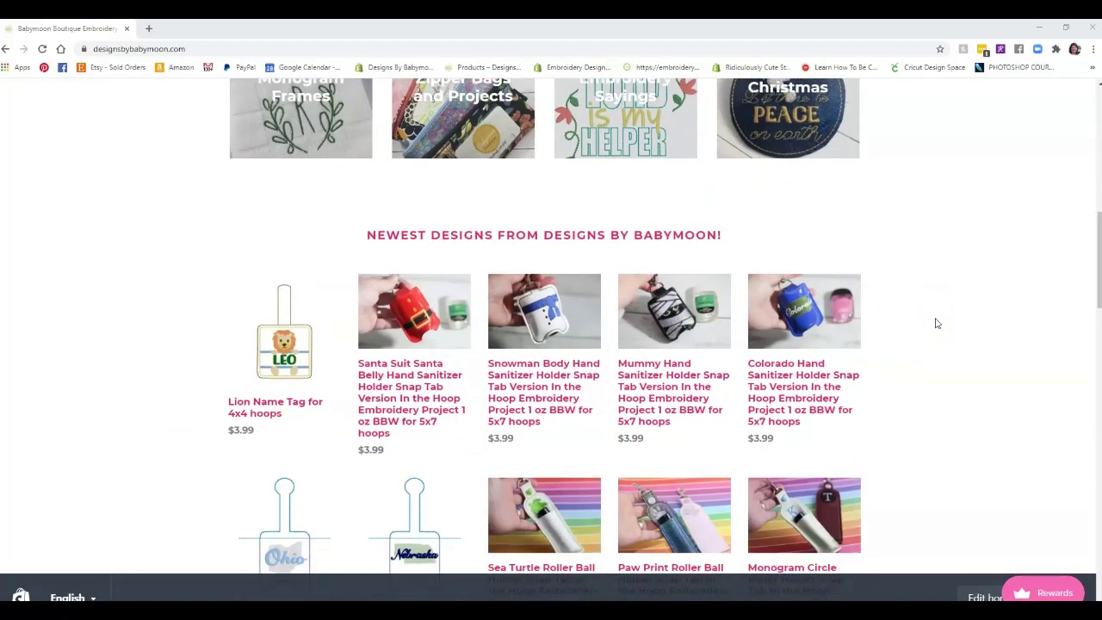
scroll(940, 349, down, 1)
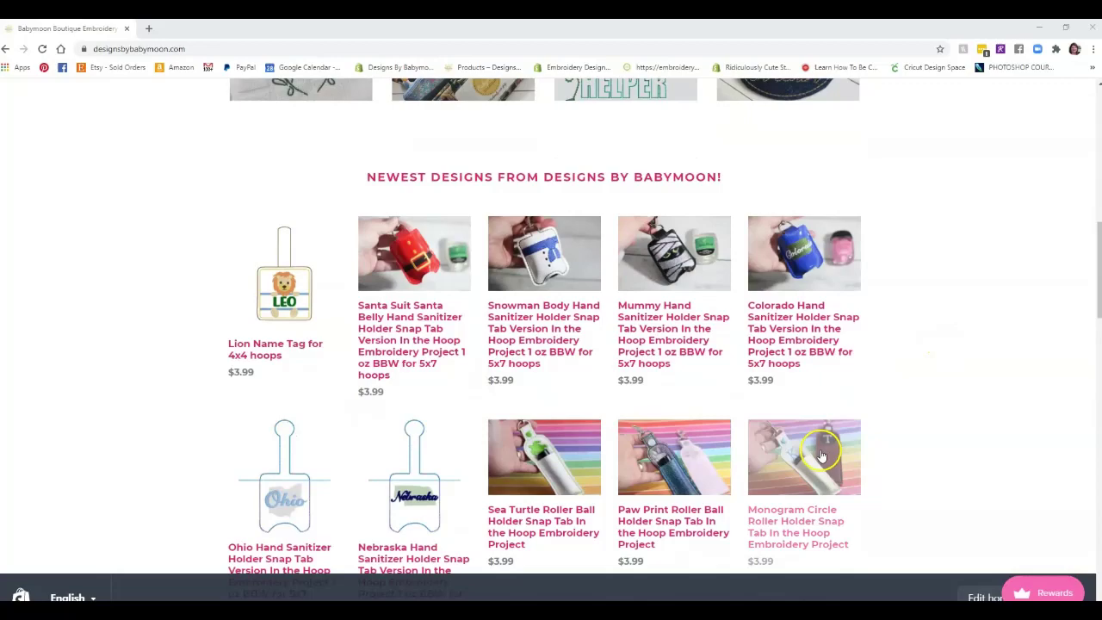
scroll(938, 455, down, 8)
scroll(939, 459, down, 9)
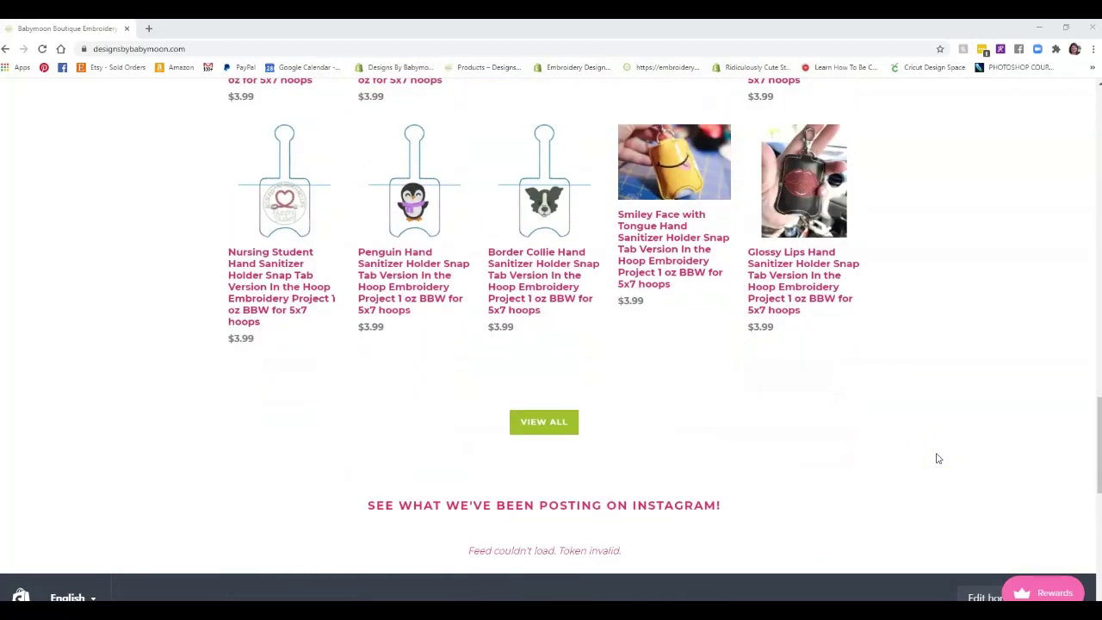
click(551, 428)
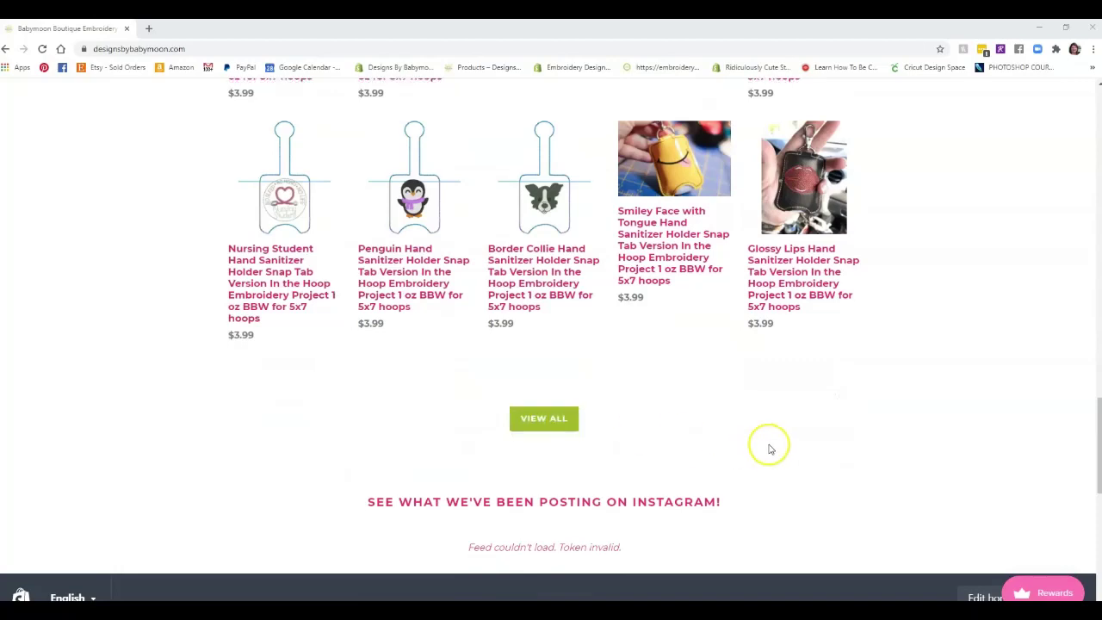
scroll(767, 447, down, 4)
scroll(728, 442, down, 2)
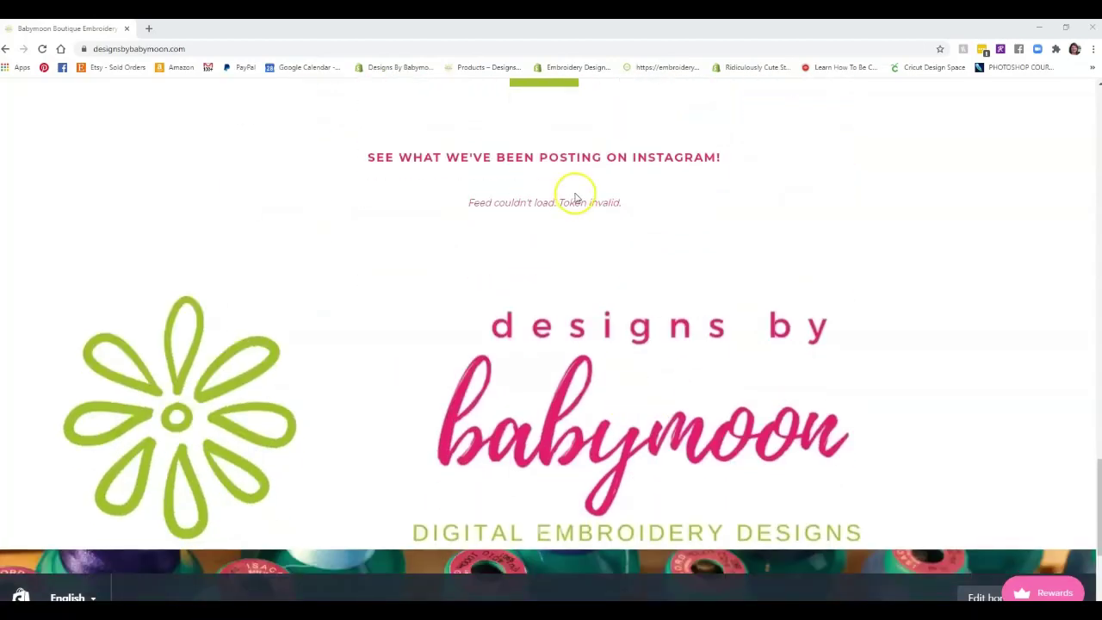
scroll(941, 274, down, 6)
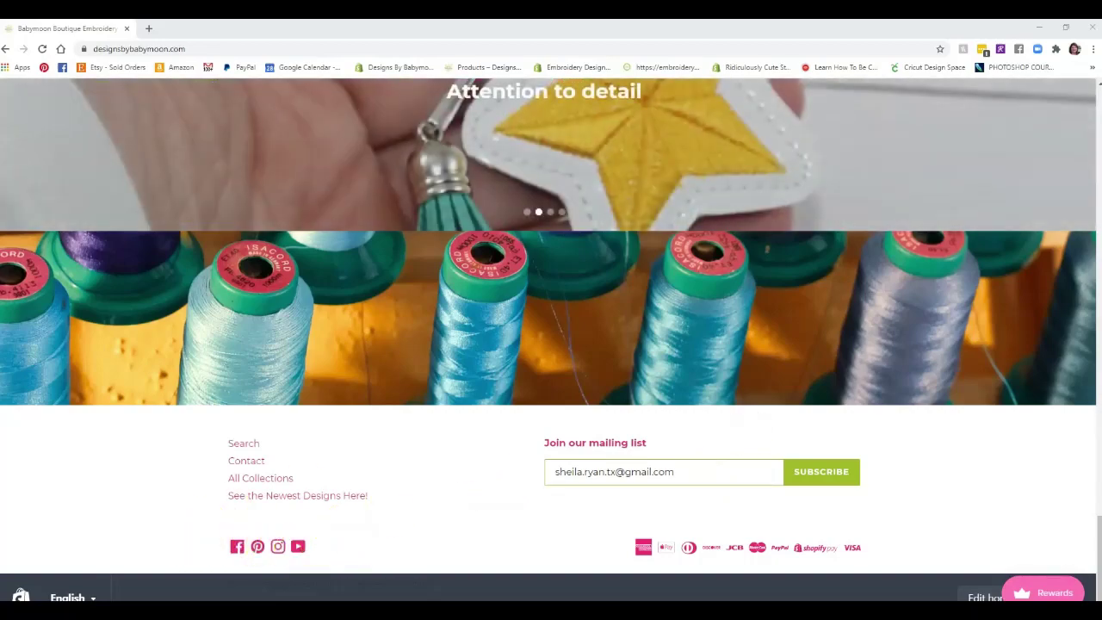
scroll(960, 478, up, 5)
scroll(961, 478, up, 15)
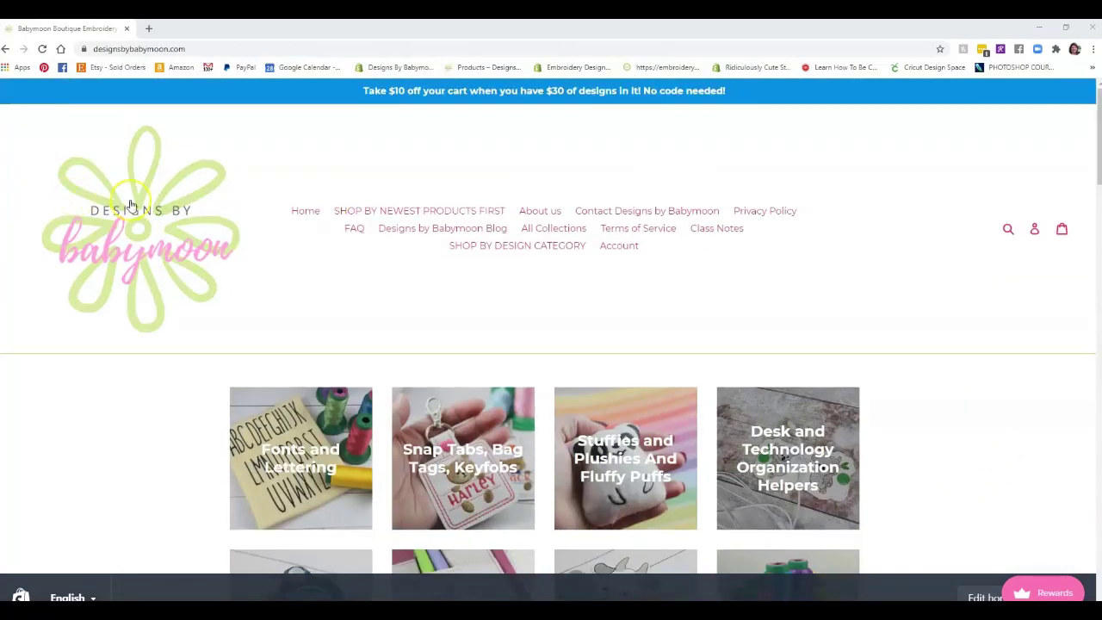
Go to the account page with Order History, reloading it once.
click(1034, 229)
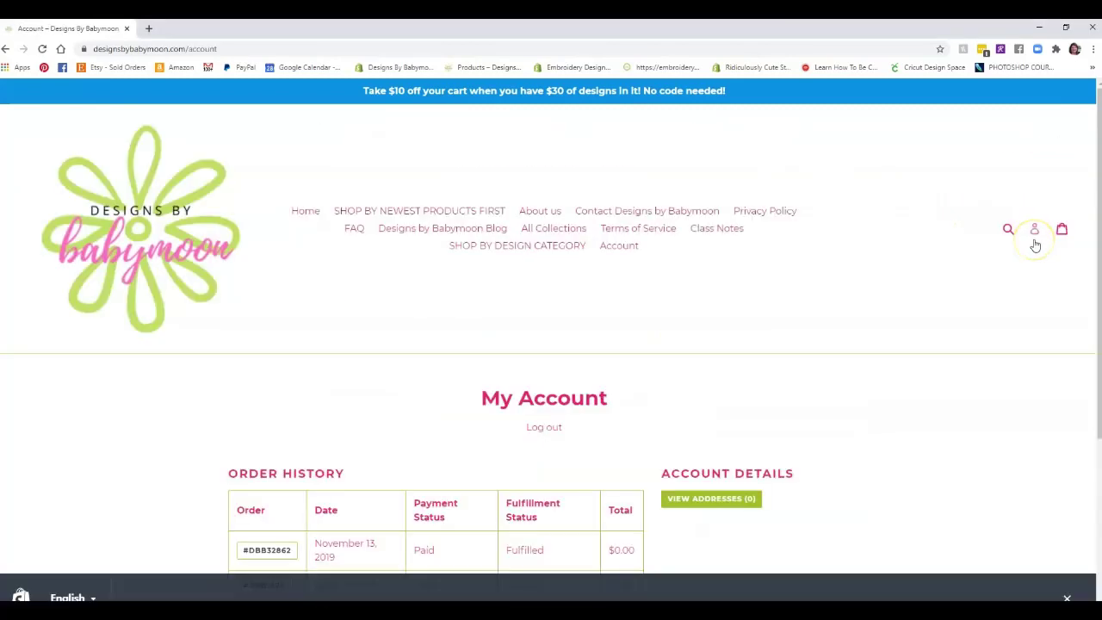
scroll(551, 335, down, 3)
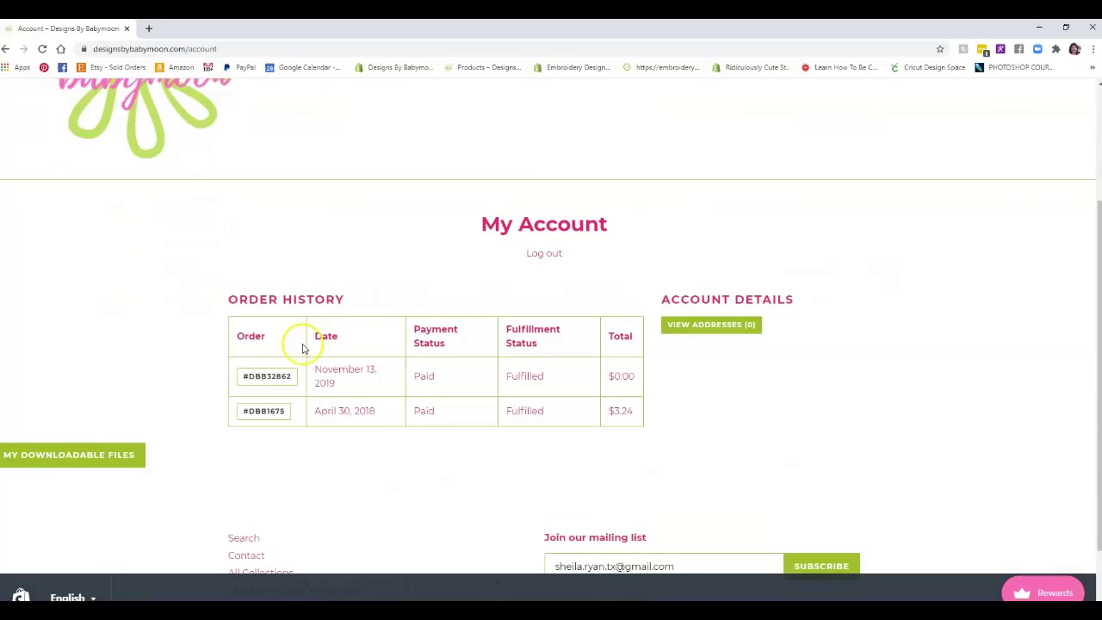
scroll(311, 431, up, 2)
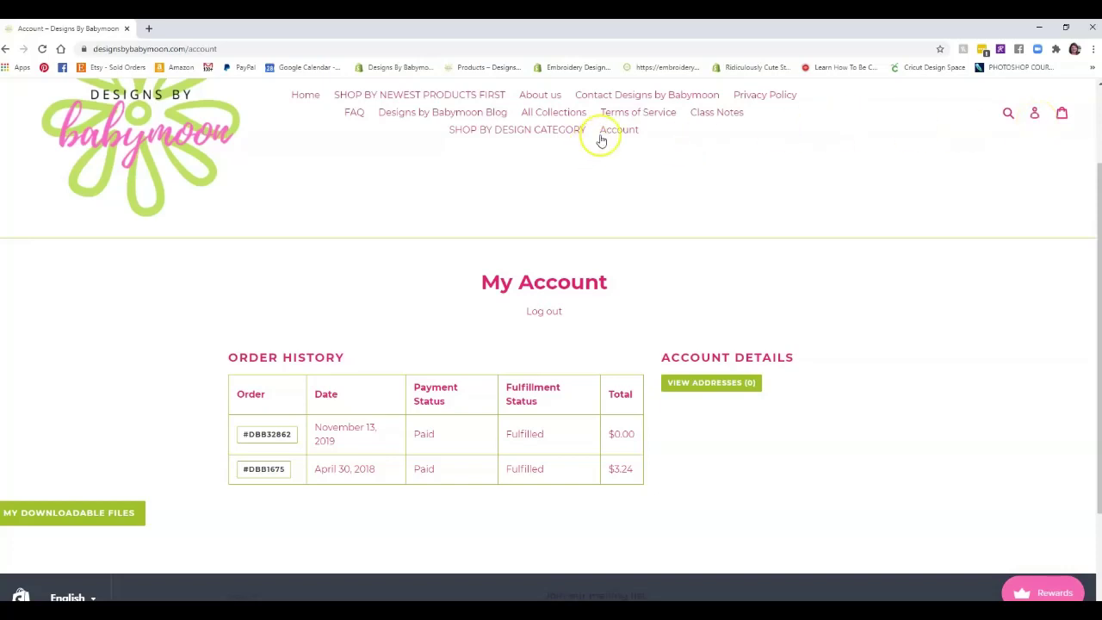
click(629, 130)
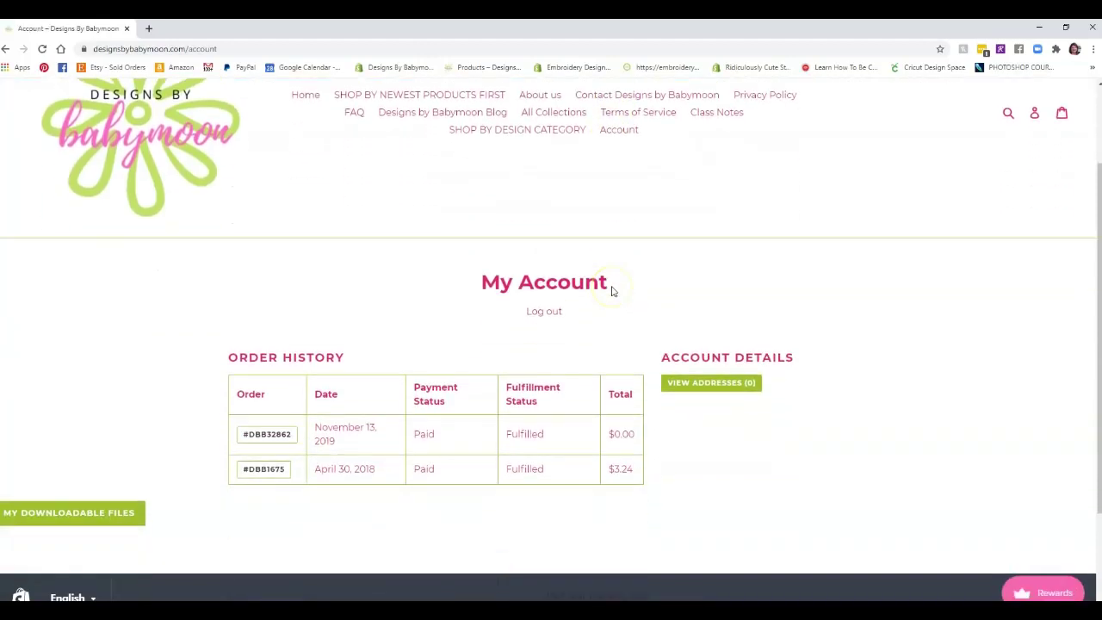
Review the November 13, 2019 order's six designs and totals, then go to its downloadable files.
click(258, 435)
scroll(348, 358, down, 9)
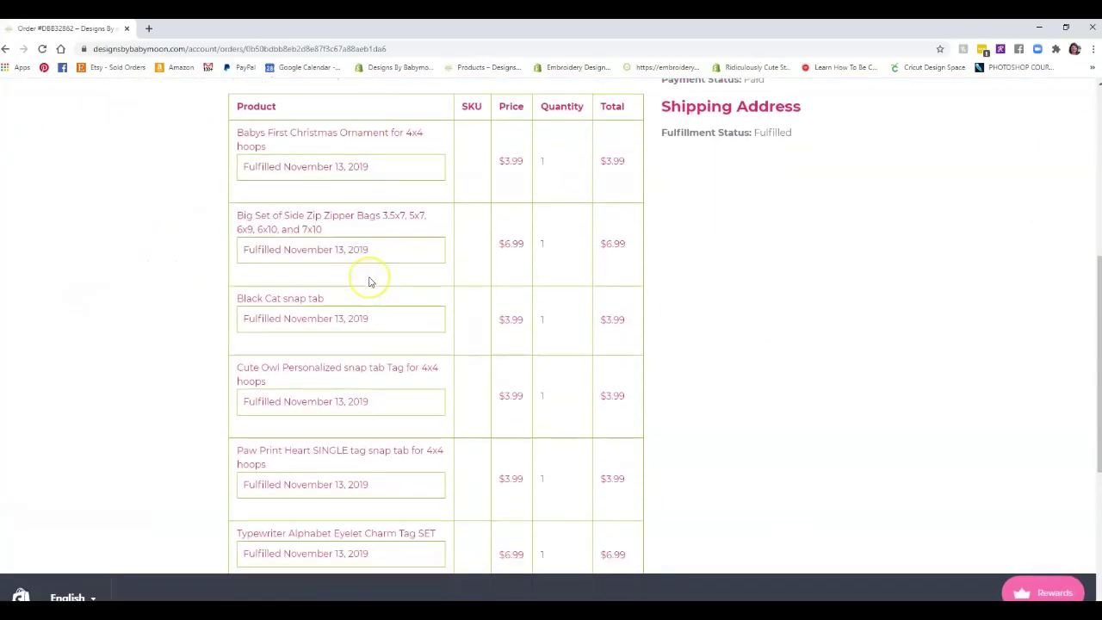
scroll(371, 281, up, 5)
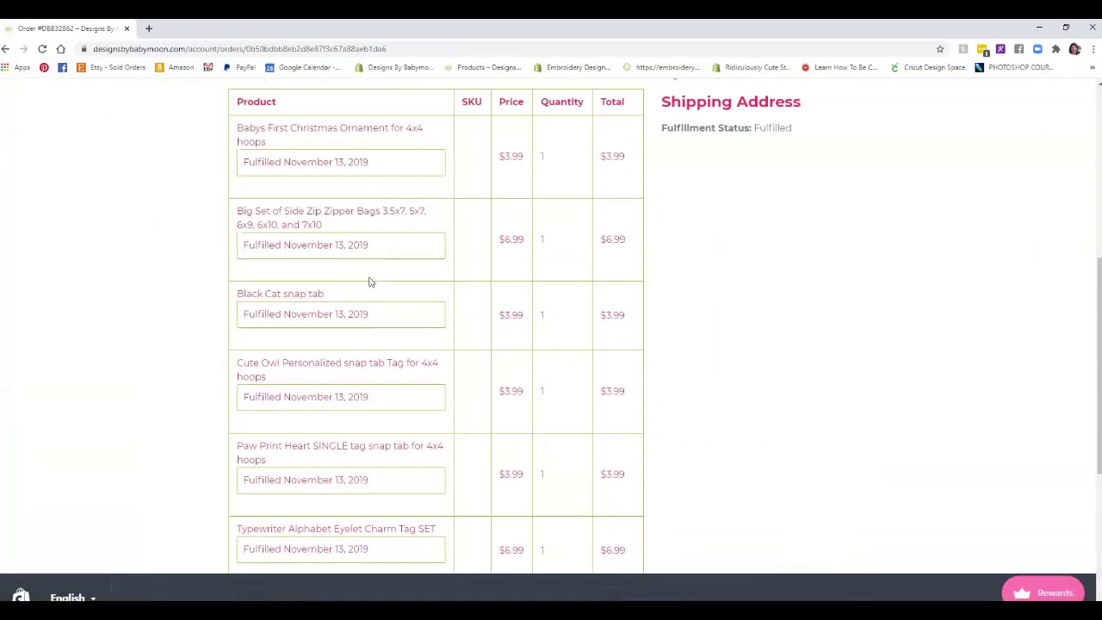
scroll(370, 282, down, 5)
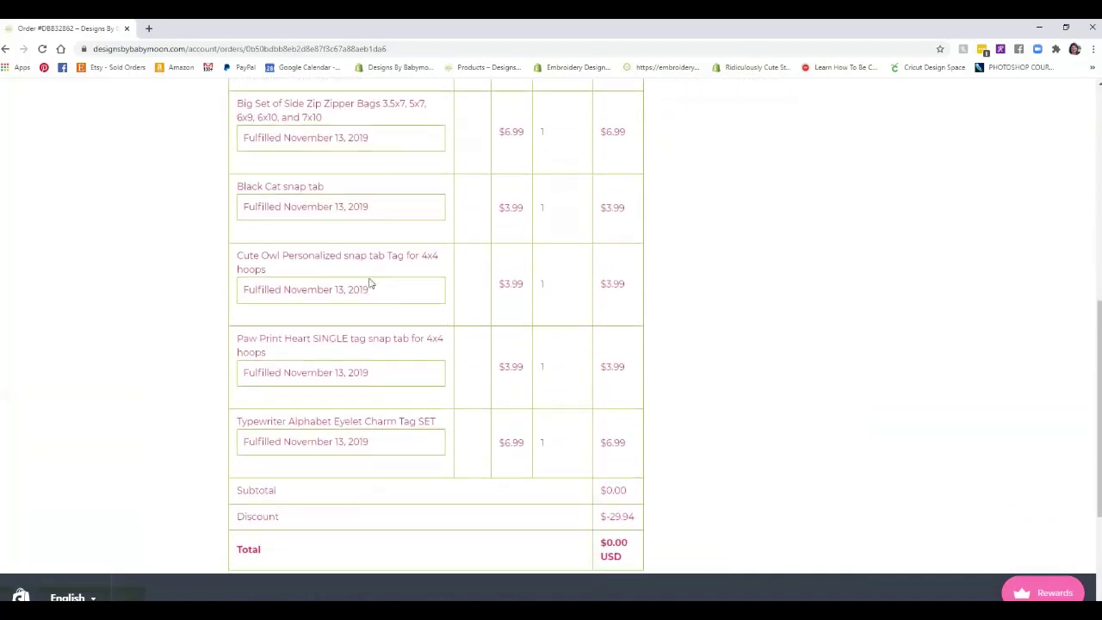
scroll(365, 289, down, 1)
click(108, 363)
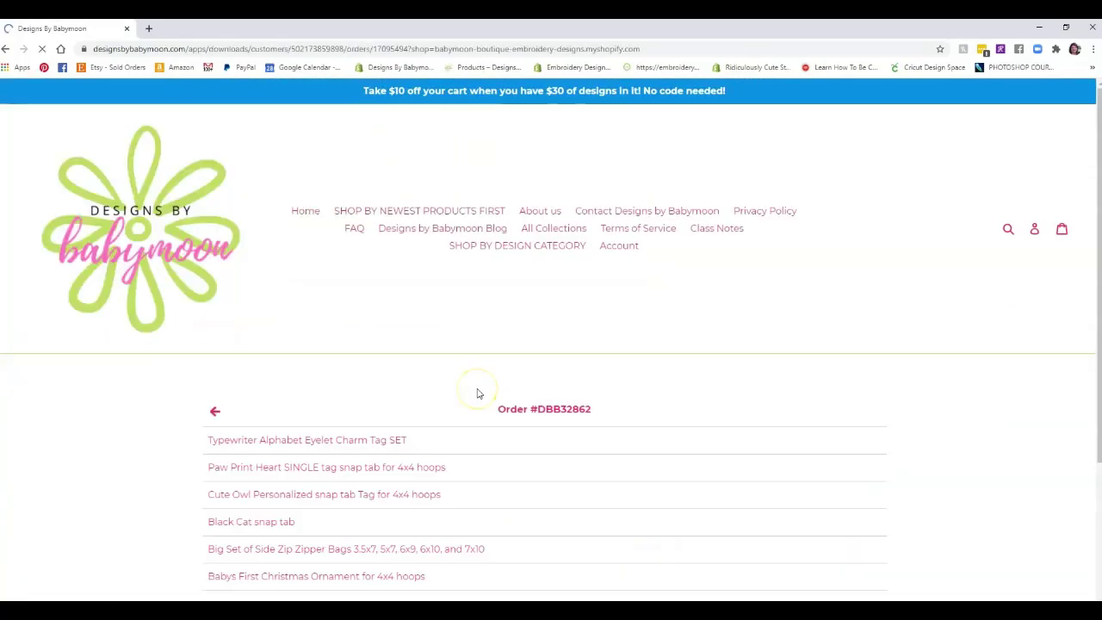
Look over the six designs, from Typewriter Alphabet Eyelet Charm Tag SET to Babys First Christmas Ornament.
scroll(534, 384, down, 2)
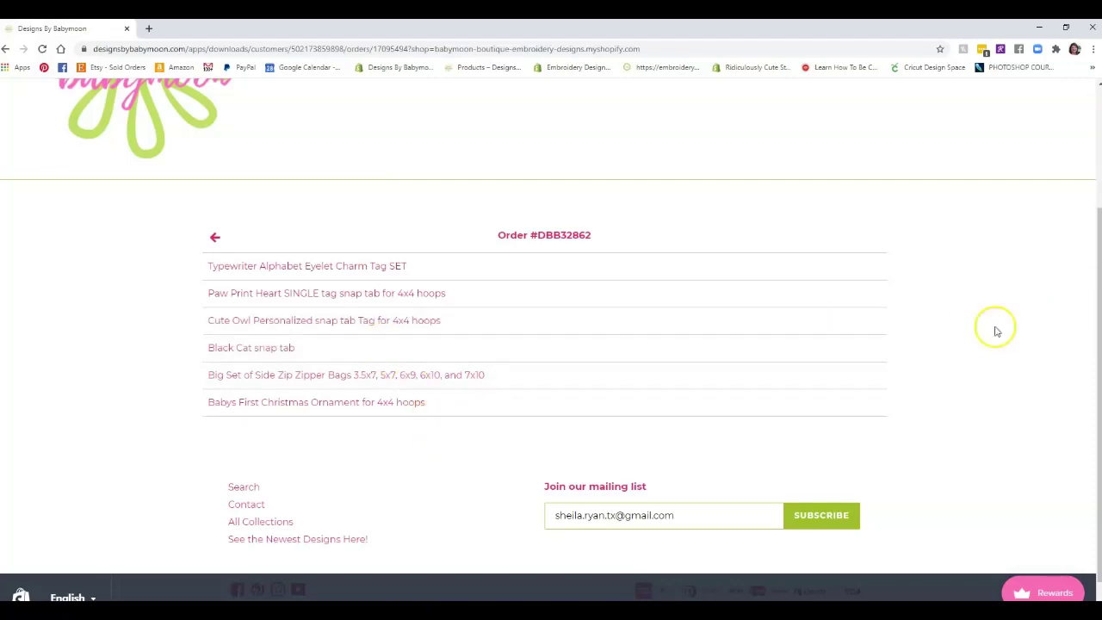
scroll(940, 318, up, 2)
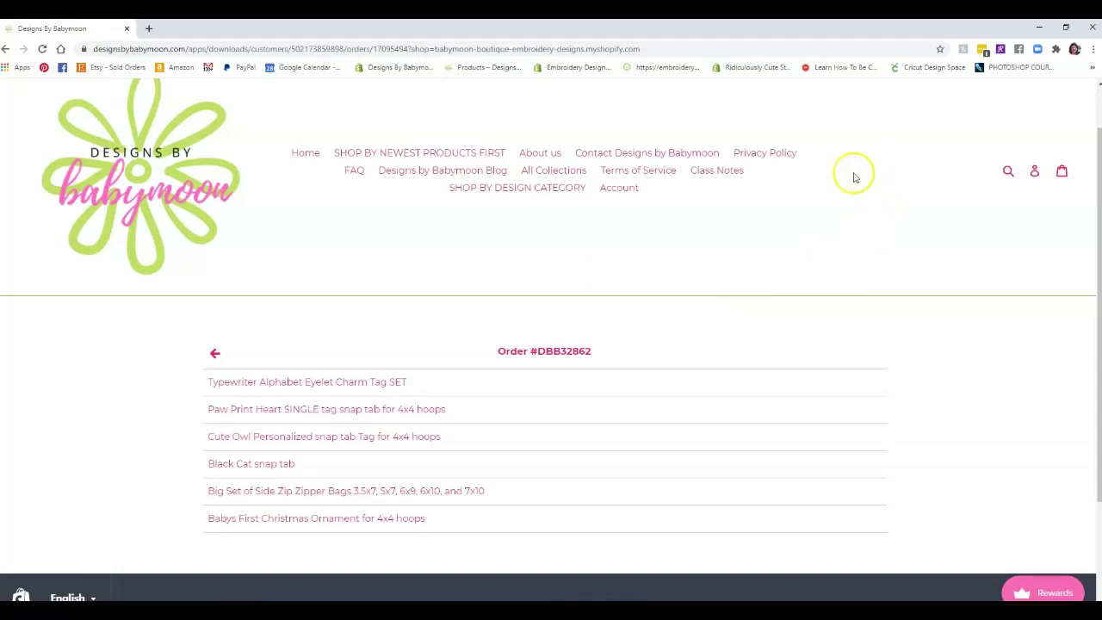
Open Typewriter Alphabet Eyelet Charm Tag SET and download its 17.3 MB design zip.
click(263, 381)
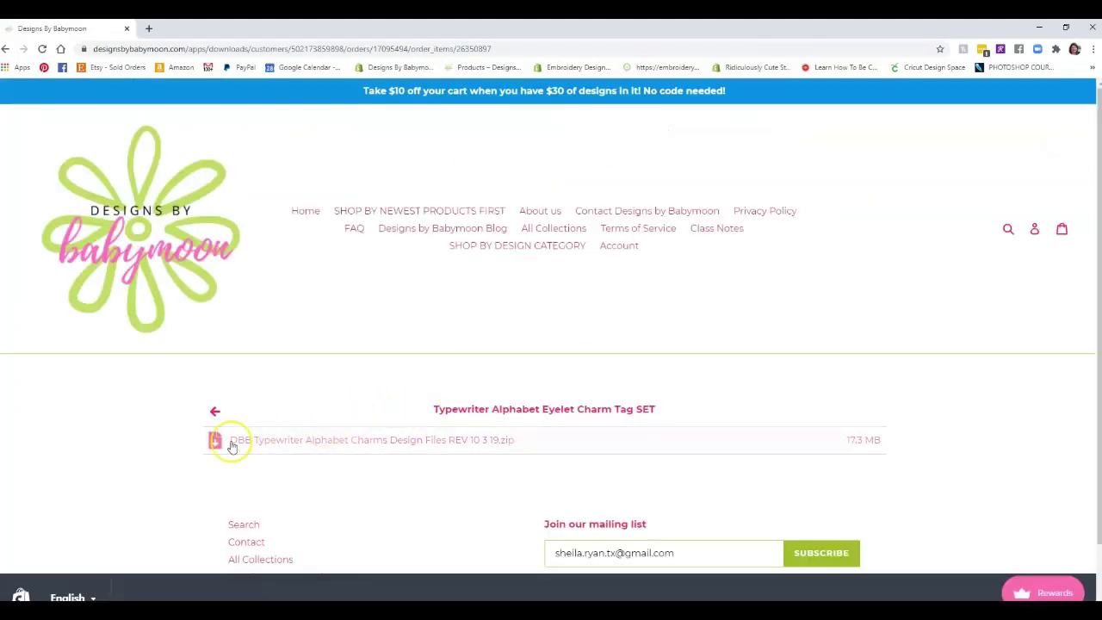
click(204, 448)
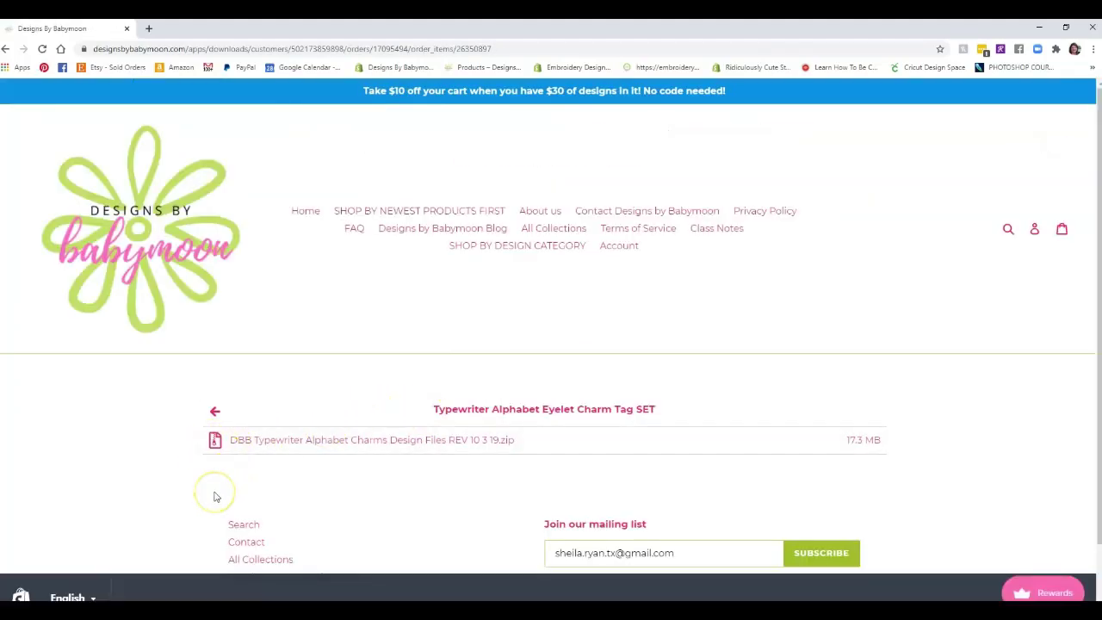
click(216, 442)
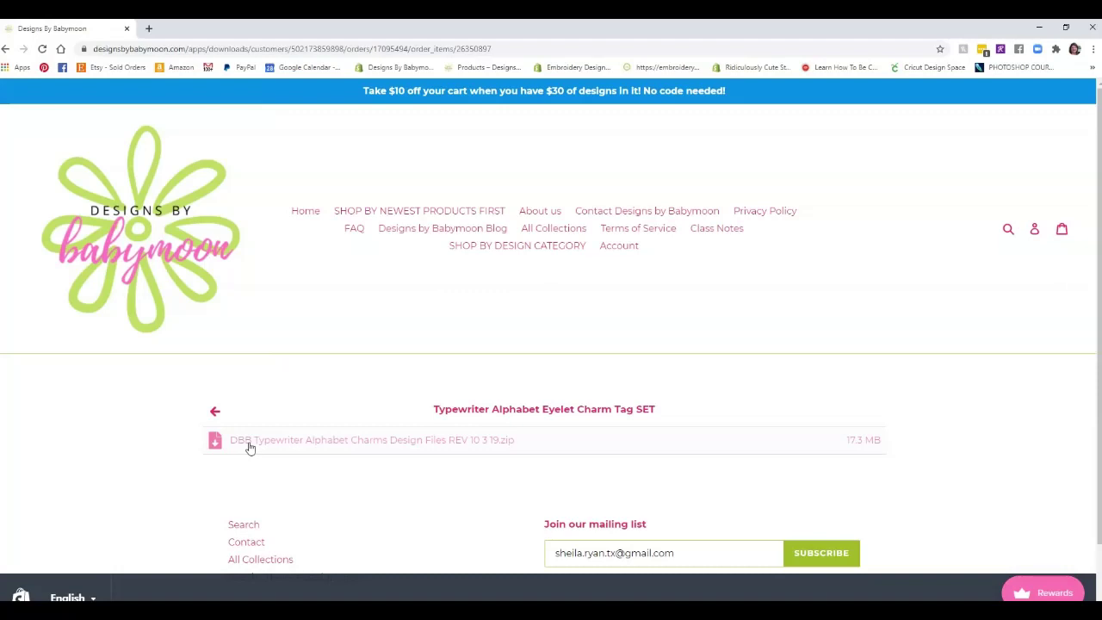
click(279, 442)
Save DBB_Typewriter_Alphabet_Charms_Design_Files_REV_10_3_19.zip into the Downloads folder.
click(339, 439)
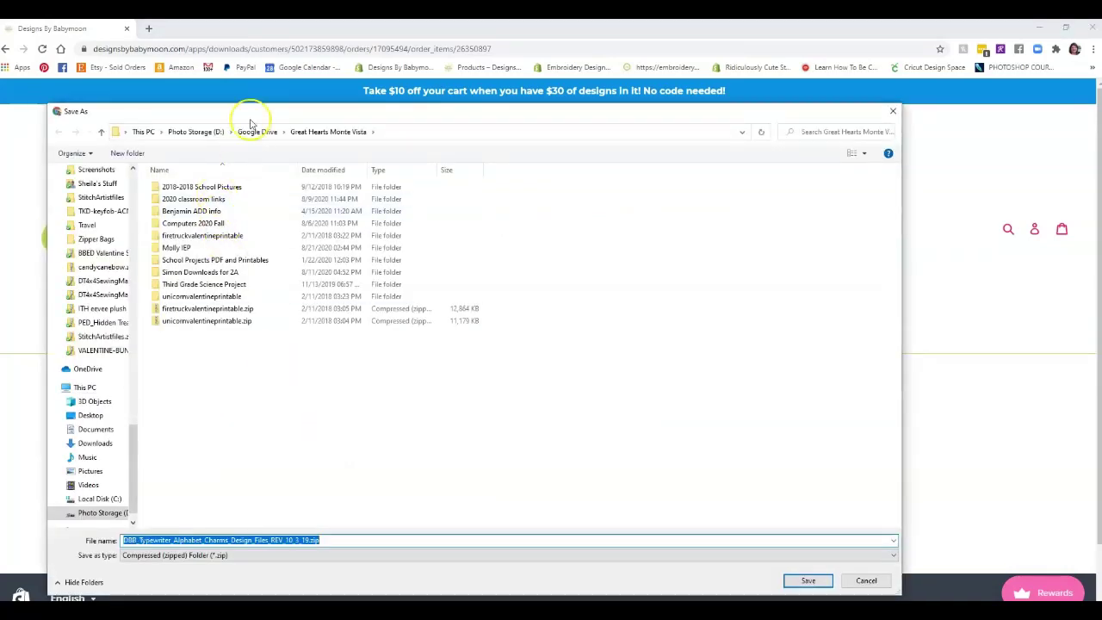
scroll(110, 245, up, 10)
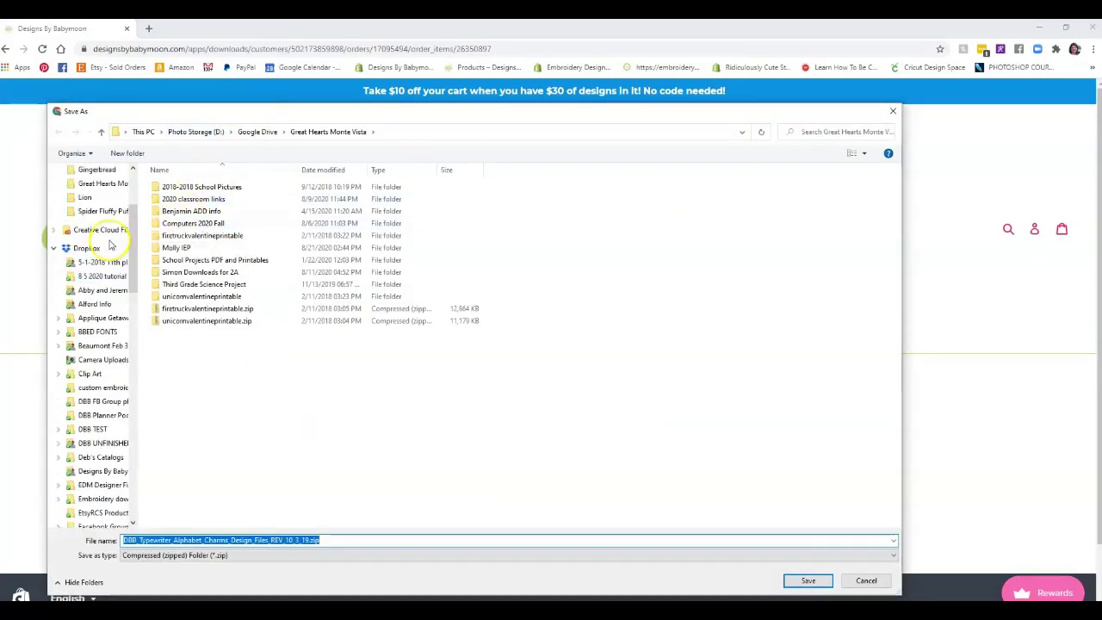
scroll(109, 246, up, 5)
click(95, 206)
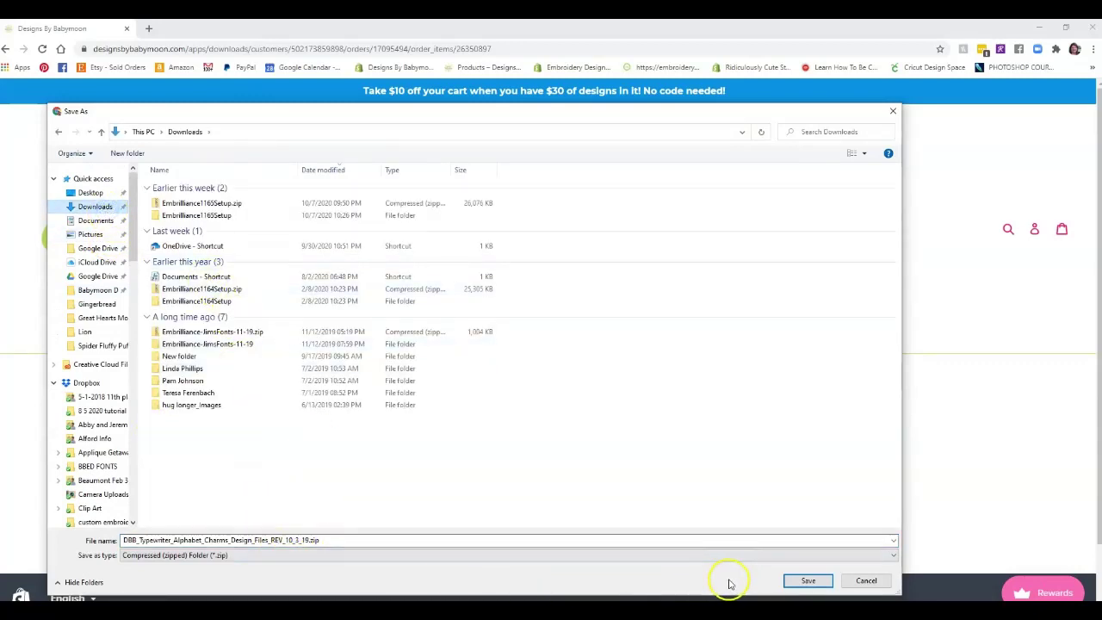
click(806, 581)
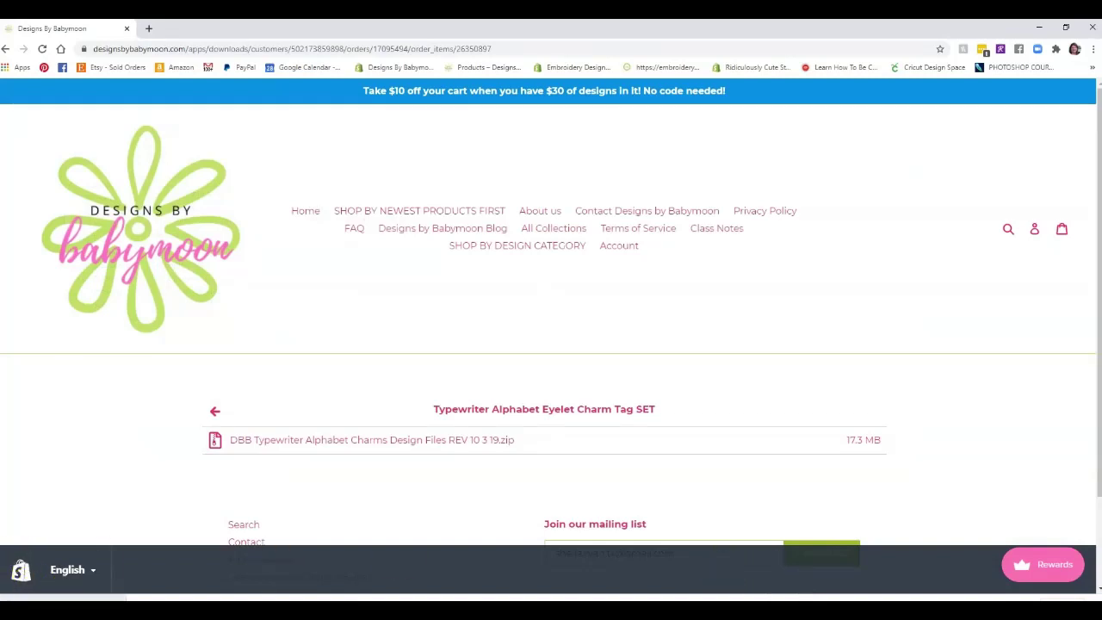
click(34, 594)
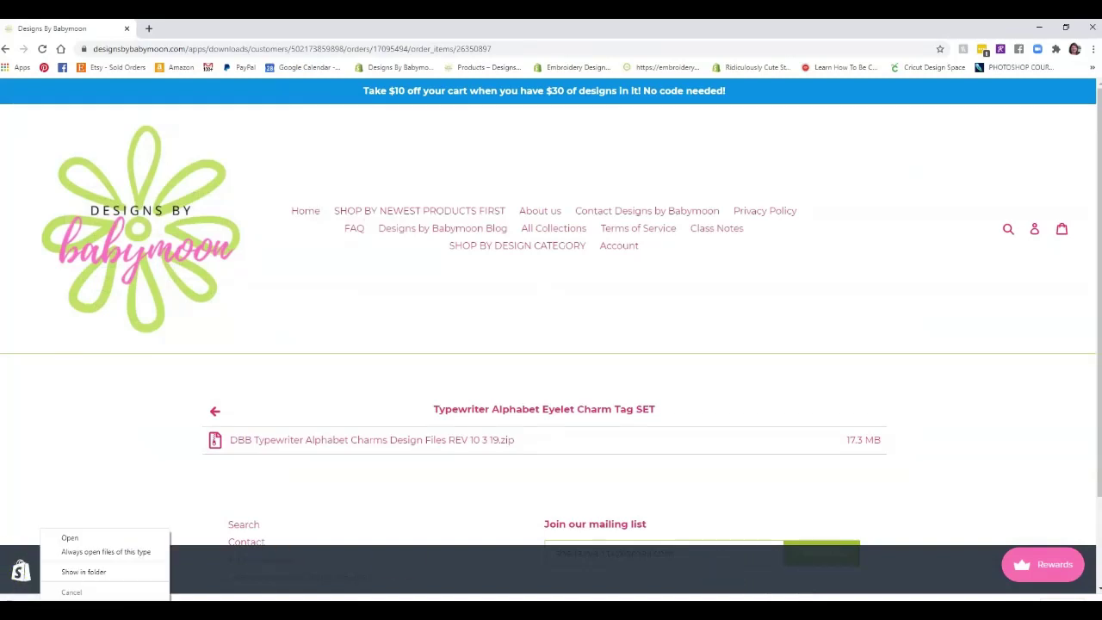
Show the downloaded Typewriter Alphabet Charms zip in its Downloads folder.
click(81, 572)
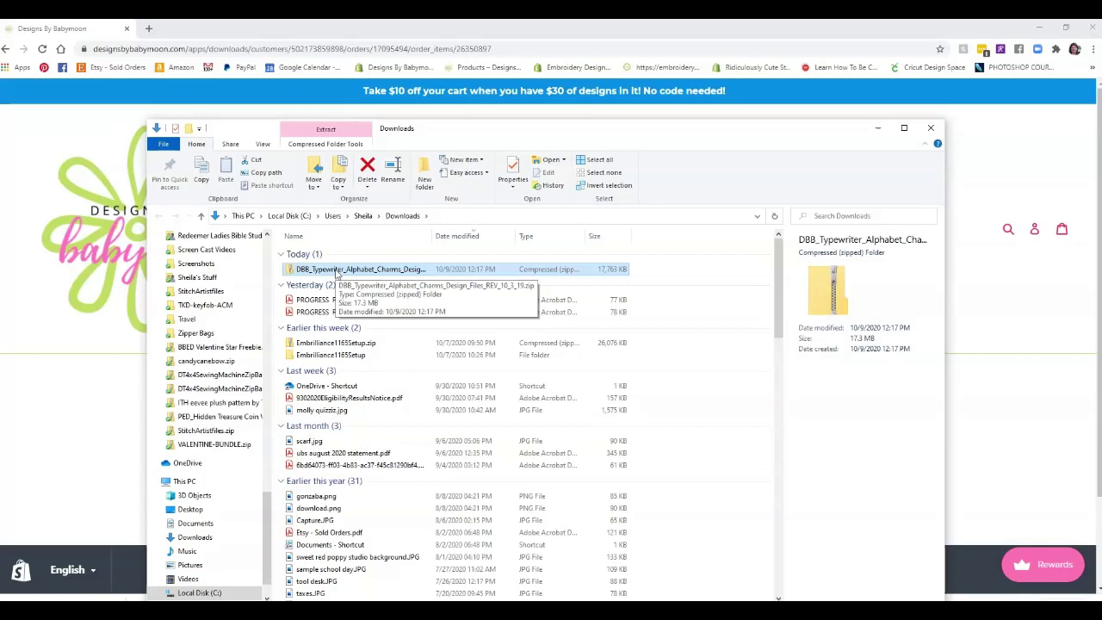
Extract all contents of the charm design zip directly into the Downloads folder.
right_click(338, 270)
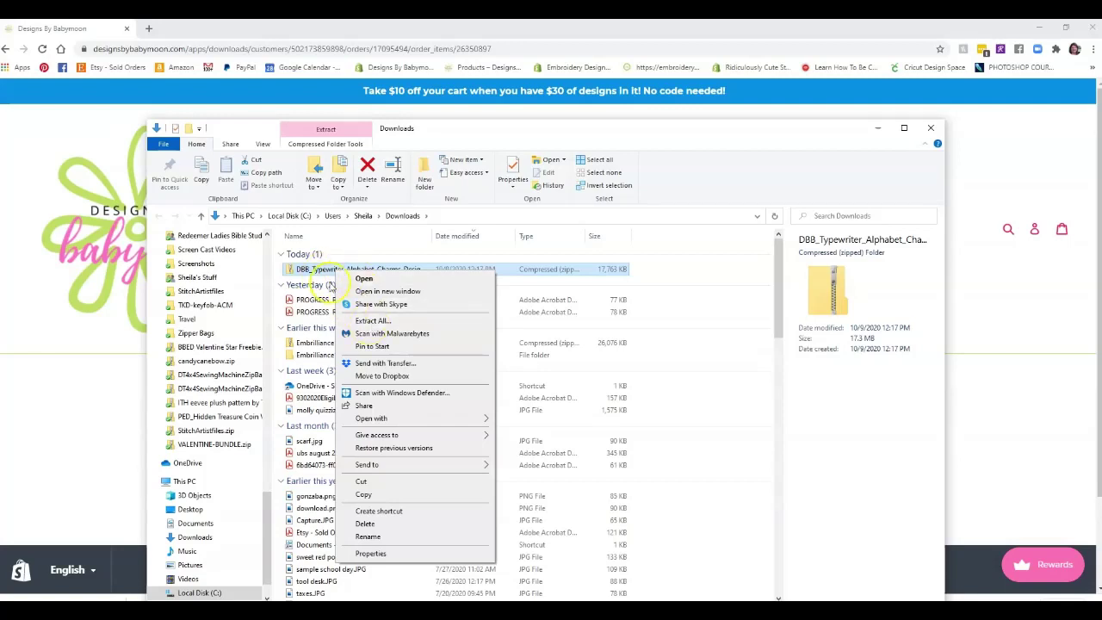
click(372, 321)
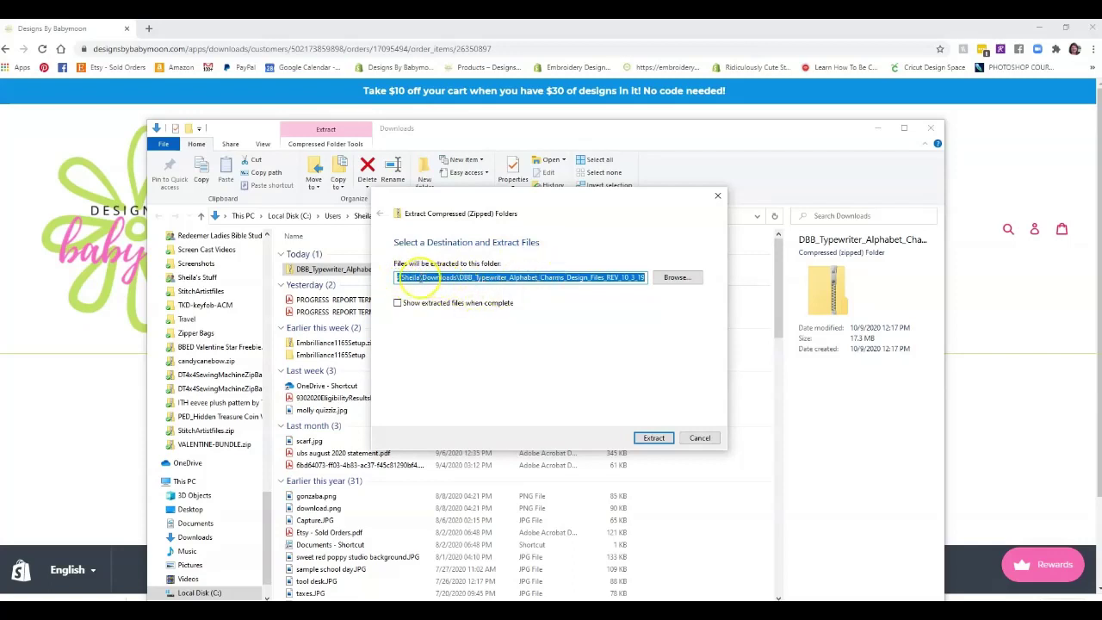
click(676, 277)
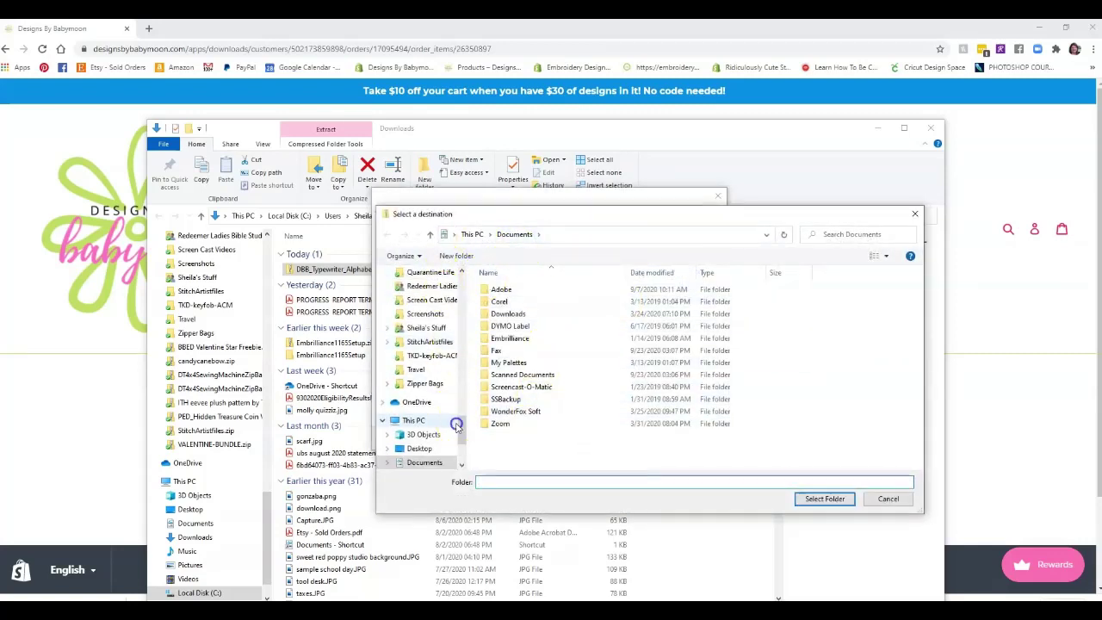
mouse_move(454, 422)
mouse_down()
mouse_move(456, 438)
mouse_move(455, 413)
mouse_move(456, 427)
mouse_up()
click(426, 379)
click(819, 498)
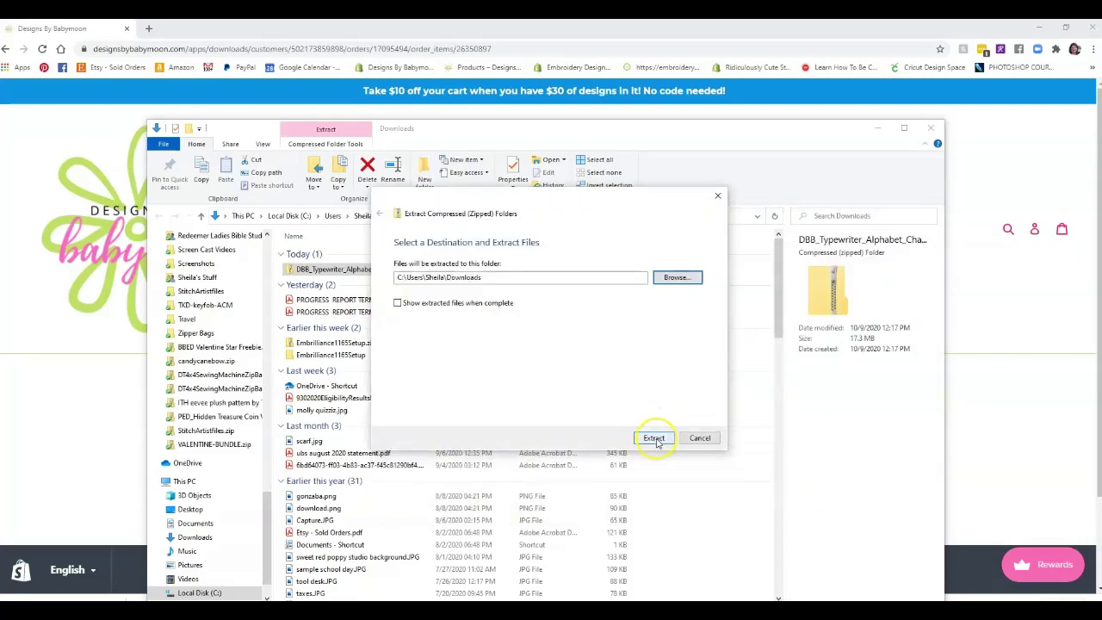
click(654, 438)
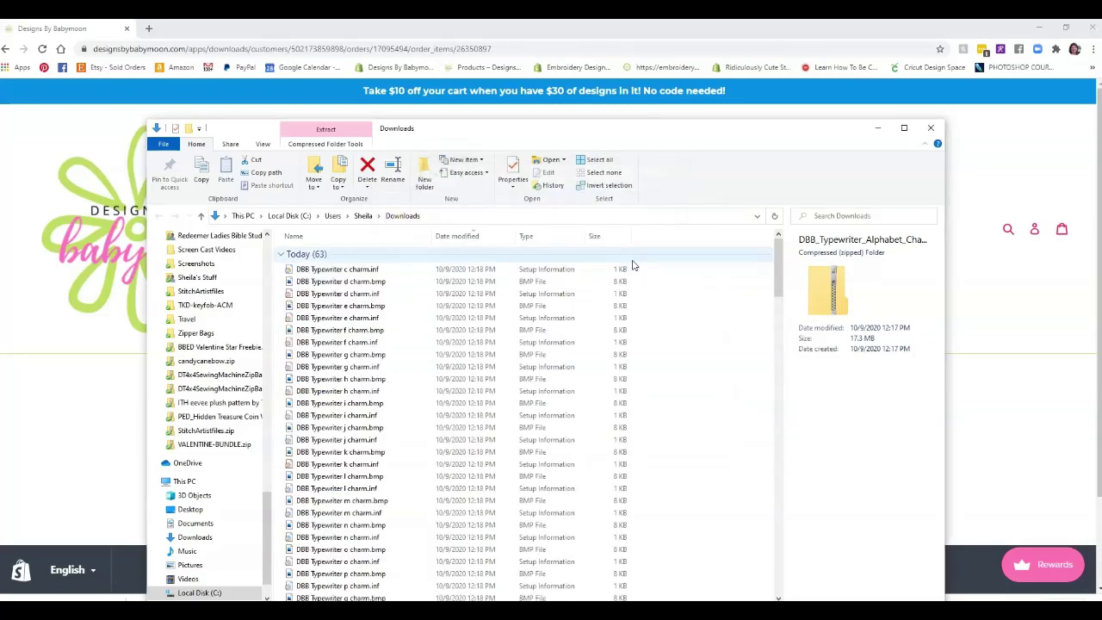
Scroll down Downloads and select the DBB Typewriter Alphabet Charms Color Maps folder.
scroll(368, 290, down, 5)
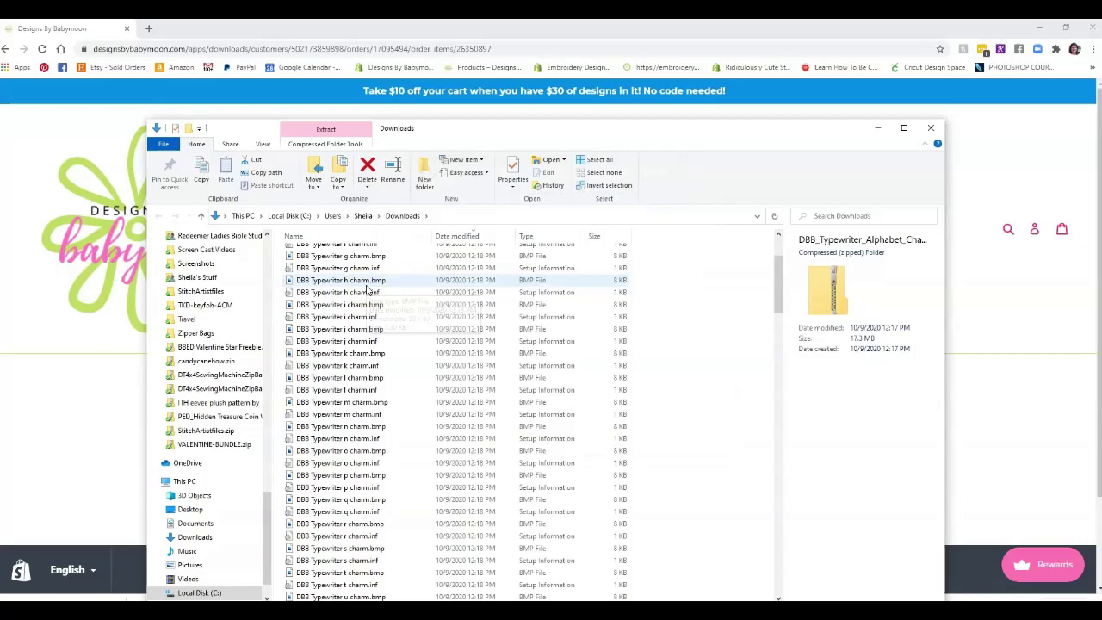
scroll(368, 291, down, 6)
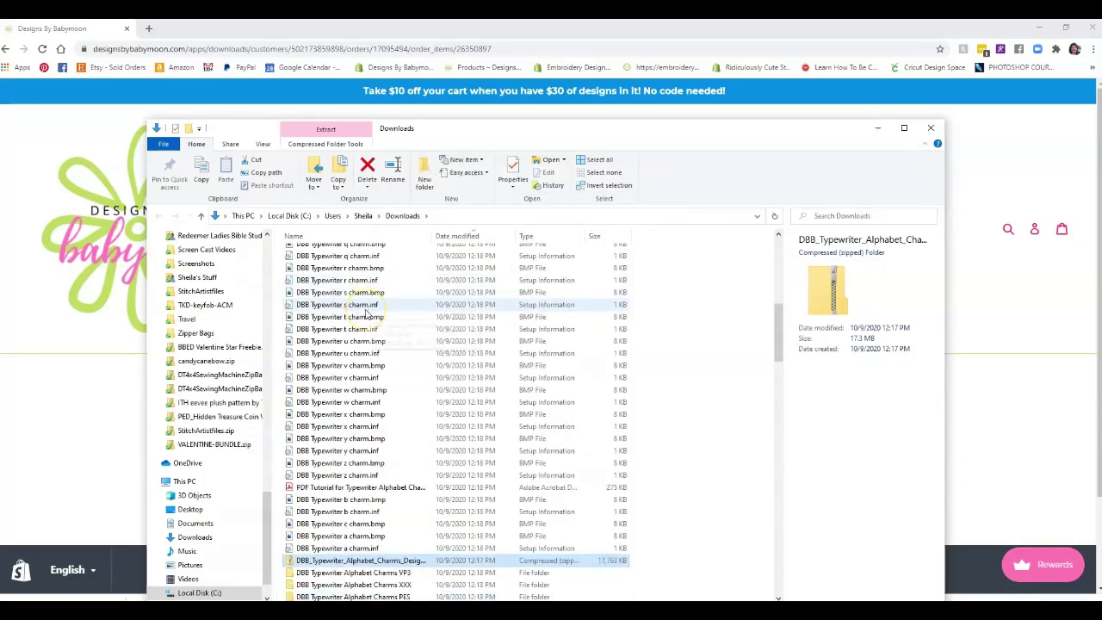
scroll(367, 313, down, 3)
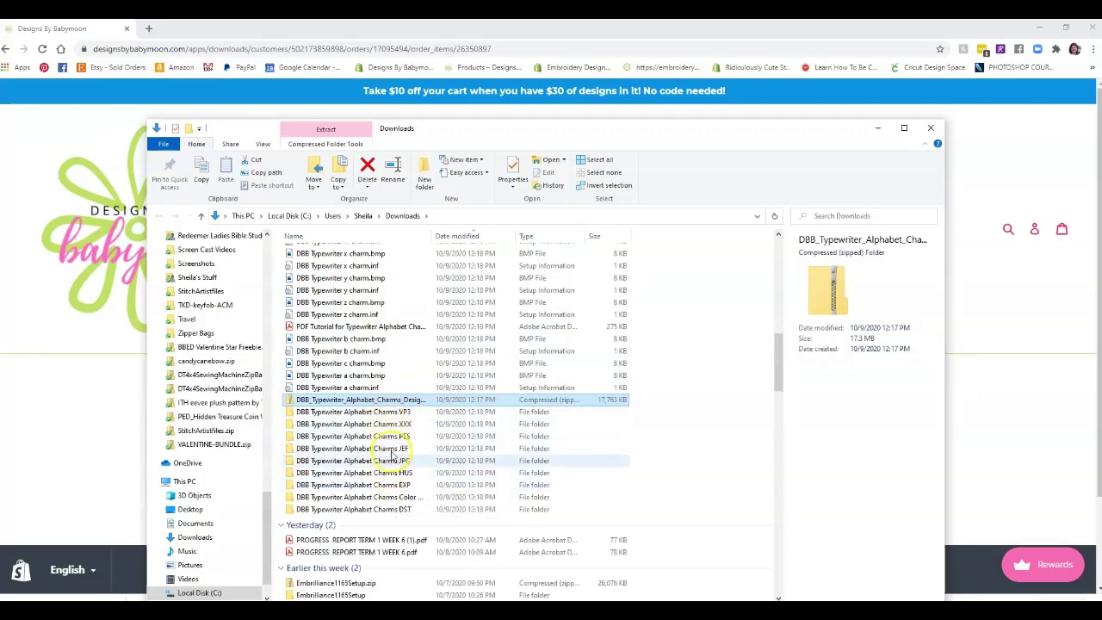
click(398, 498)
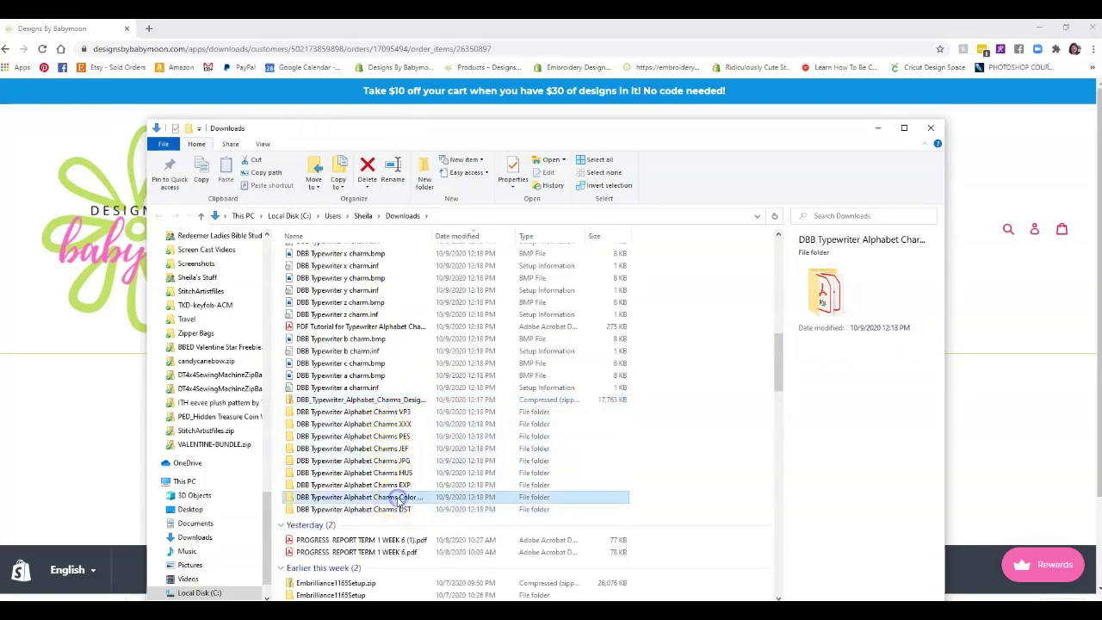
Open the Color Maps folder, preview the j charm PDF, and return to Downloads.
double_click(399, 497)
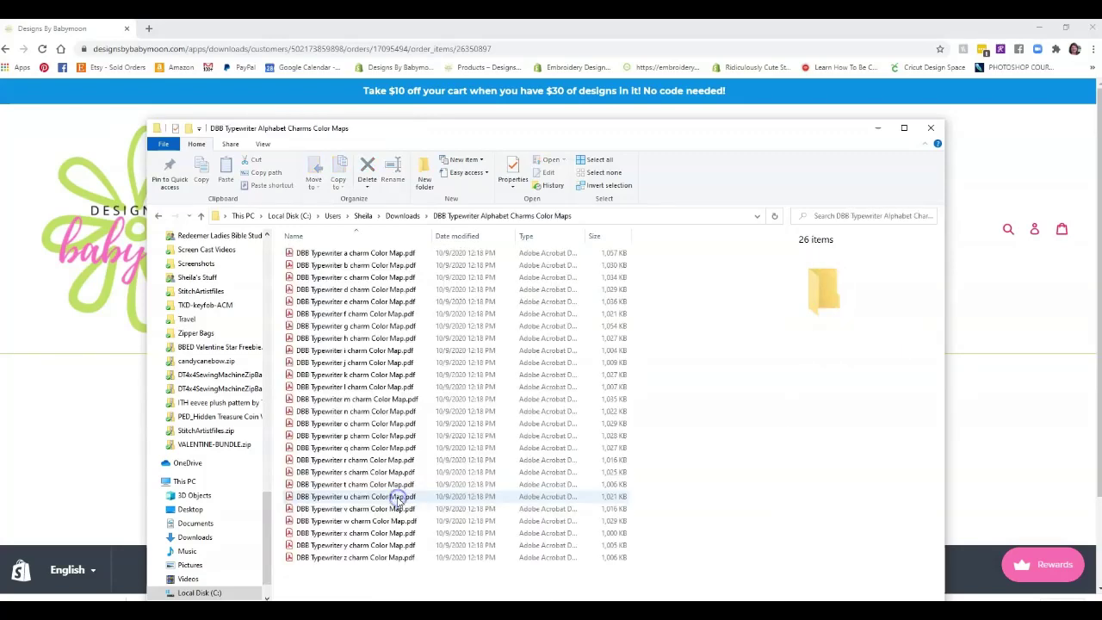
click(399, 363)
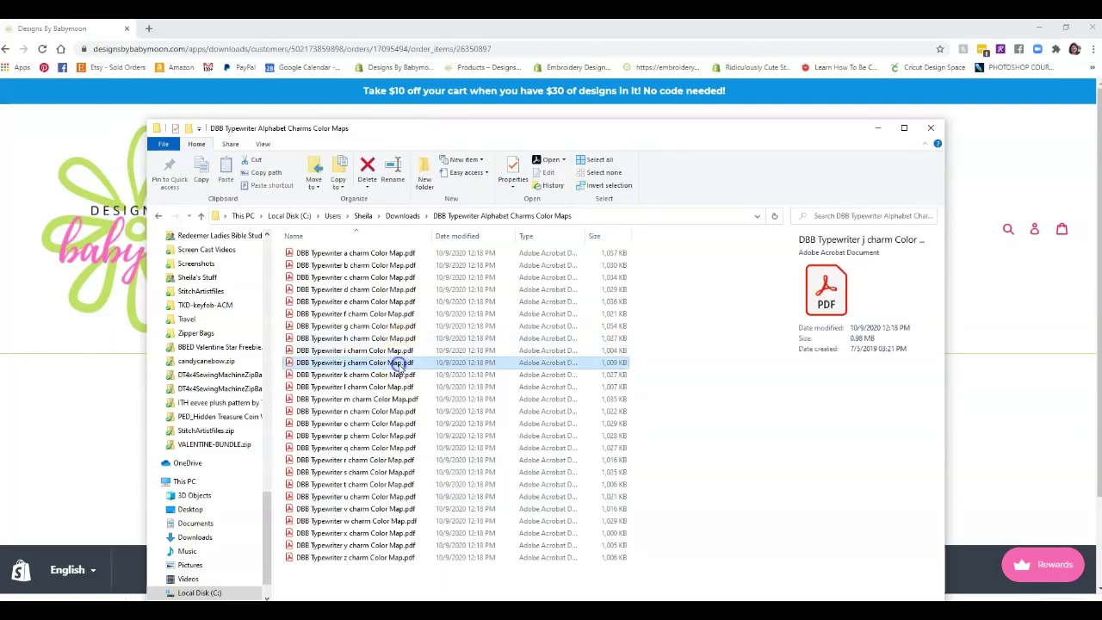
click(403, 216)
scroll(387, 507, down, 3)
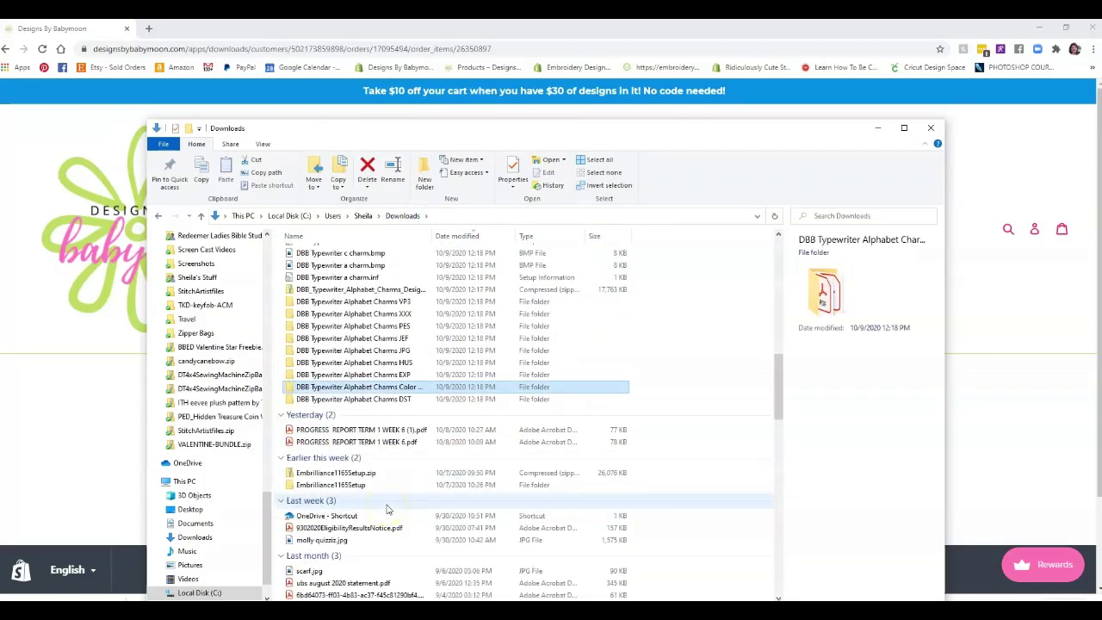
scroll(386, 508, up, 2)
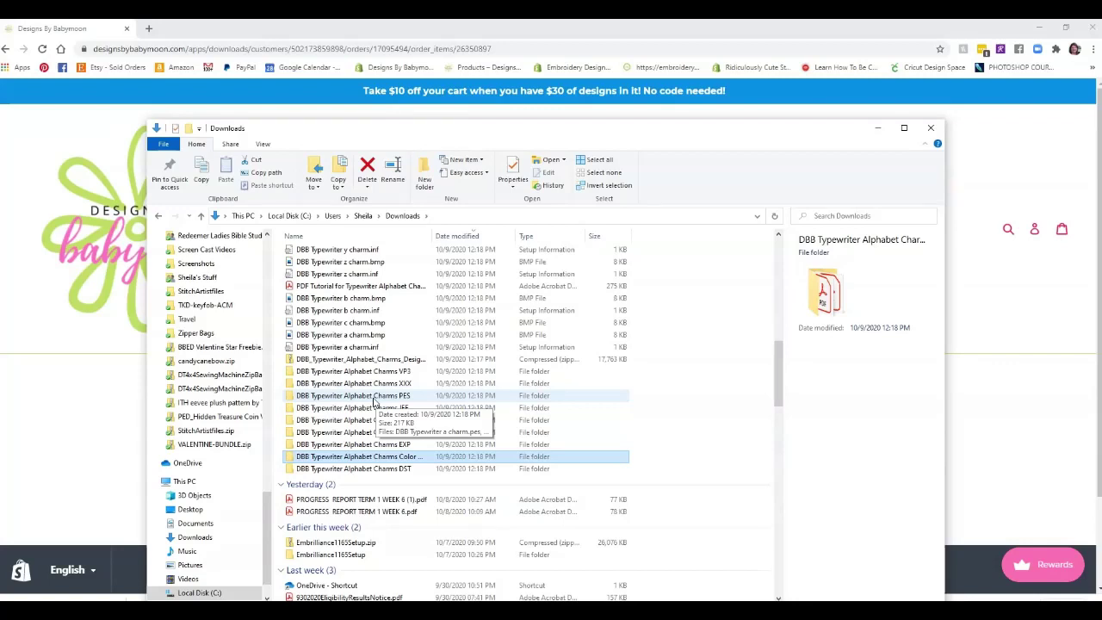
Open the DBB Typewriter Alphabet Charms PES folder and preview the a charm .pes design.
double_click(375, 397)
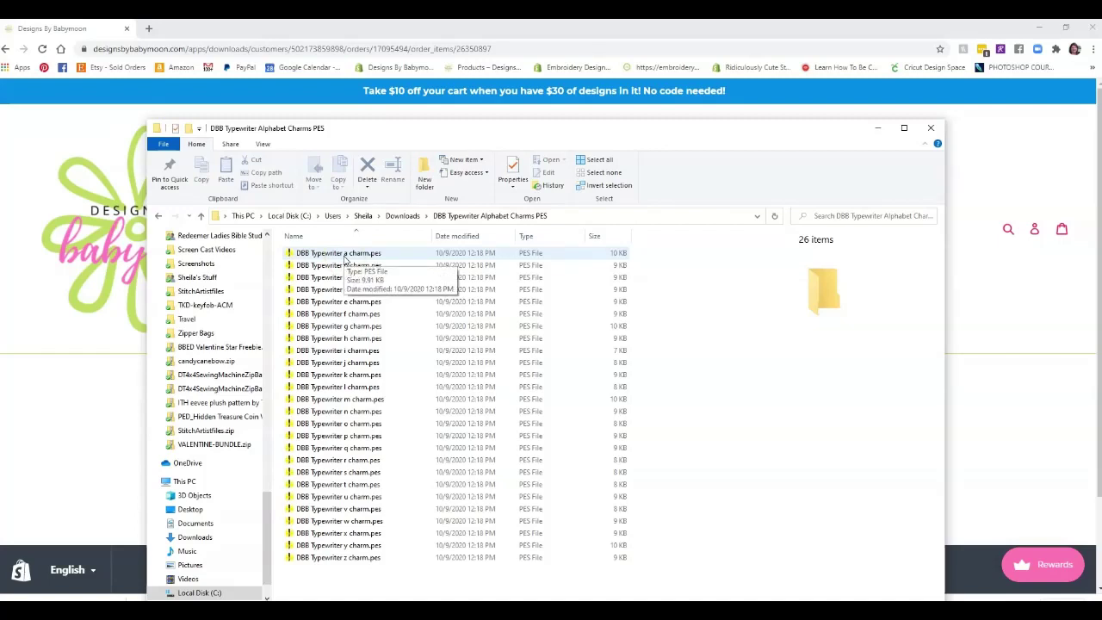
click(344, 256)
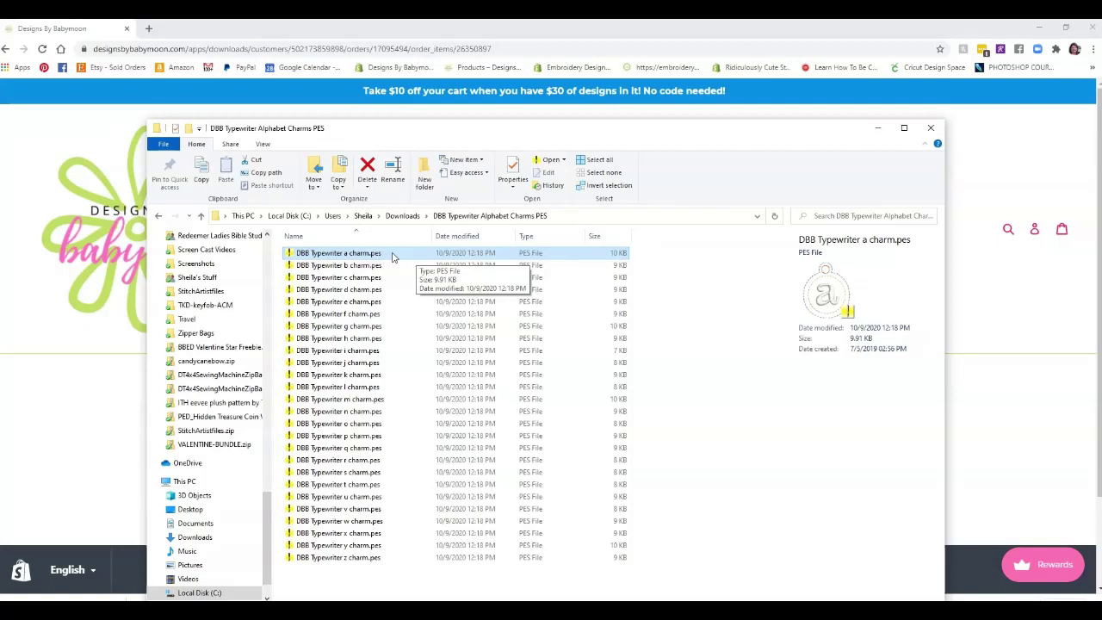
click(402, 219)
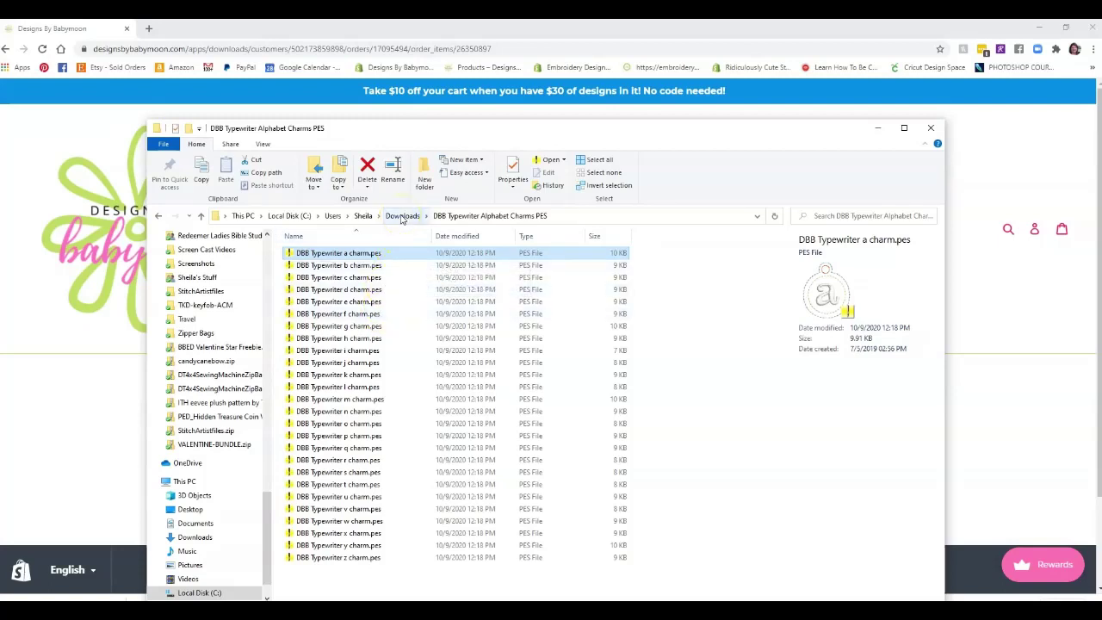
Back in Downloads, widen the Type column, select the VP3 folder, then return to the charm page.
click(401, 216)
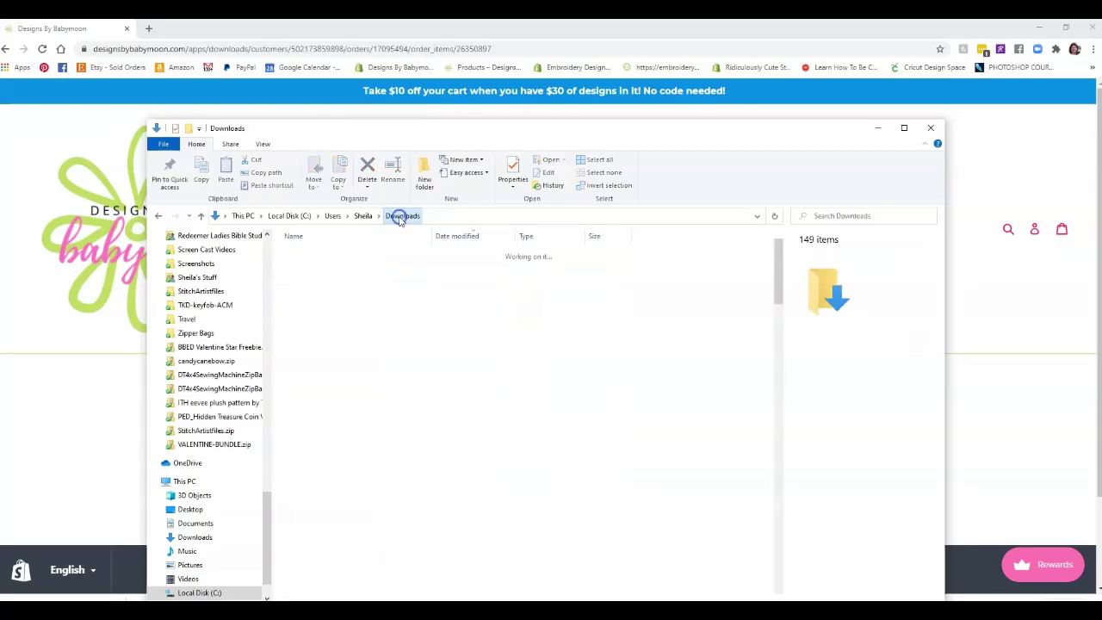
scroll(400, 504, up, 9)
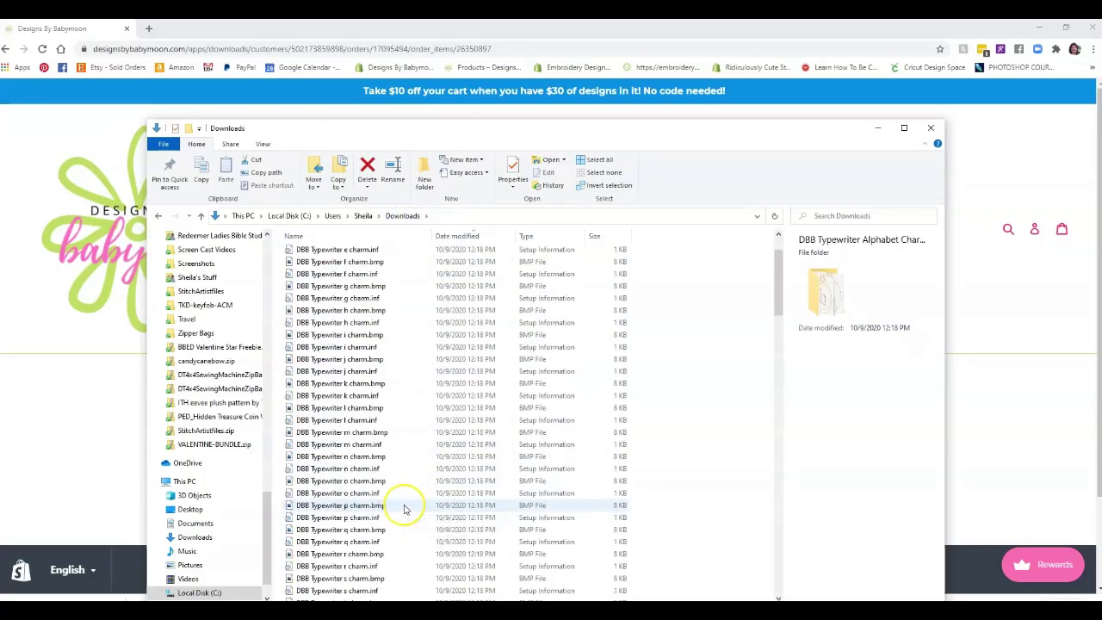
scroll(399, 363, up, 2)
scroll(400, 364, down, 15)
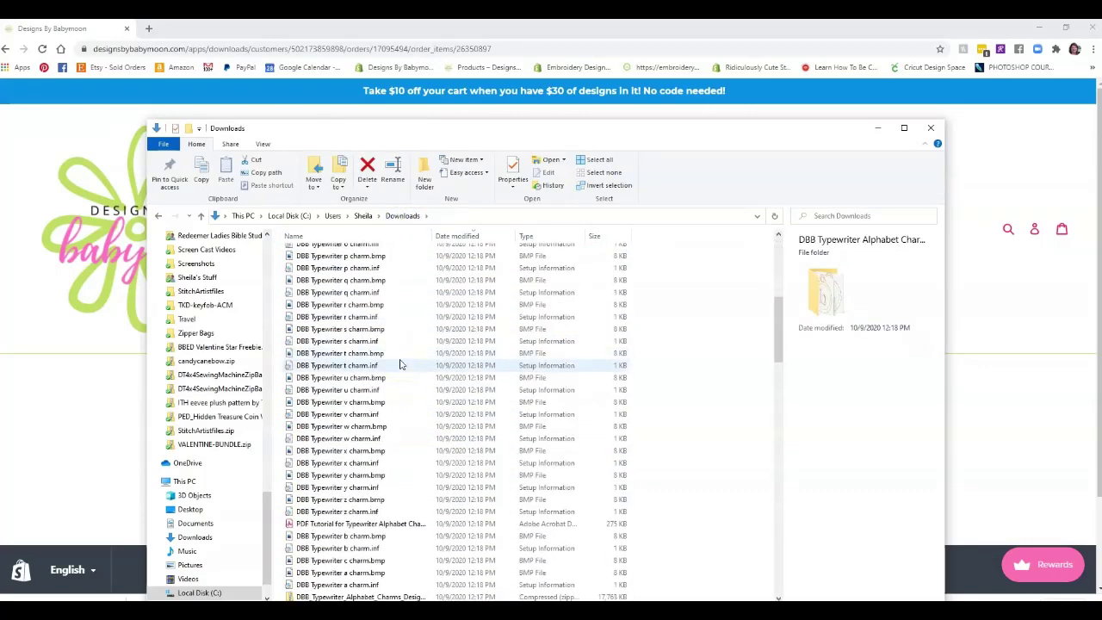
scroll(400, 363, up, 5)
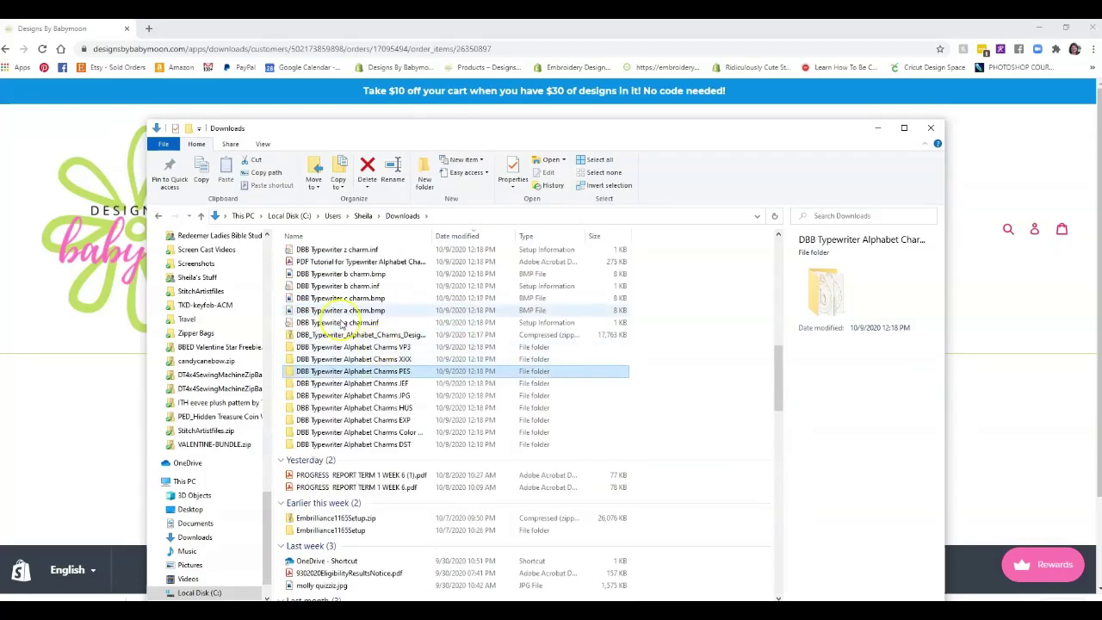
click(339, 336)
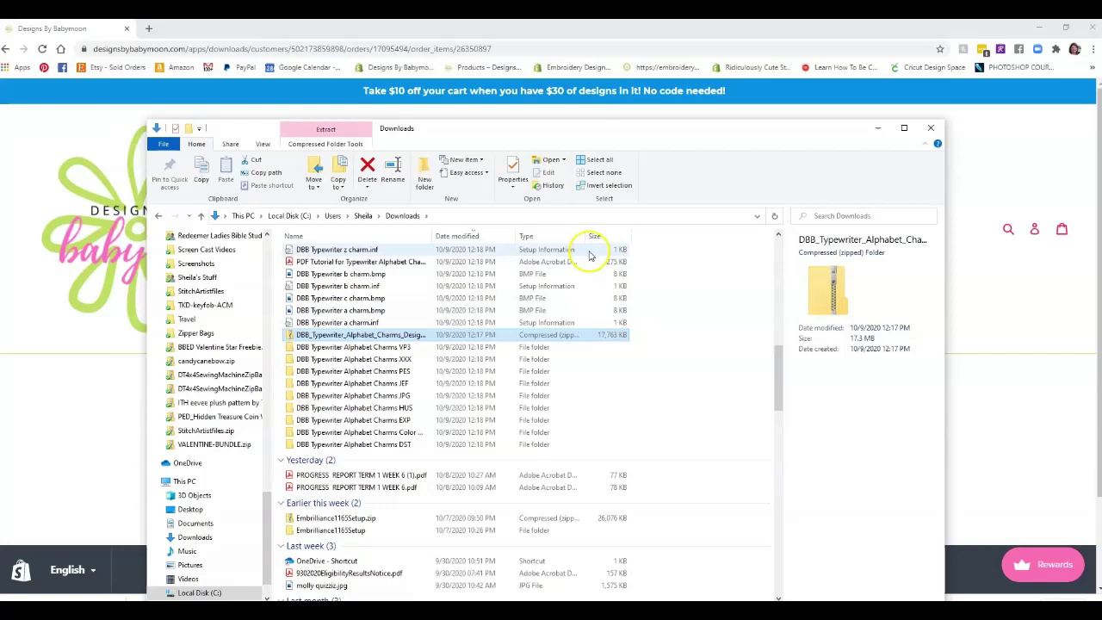
drag(584, 240, 654, 240)
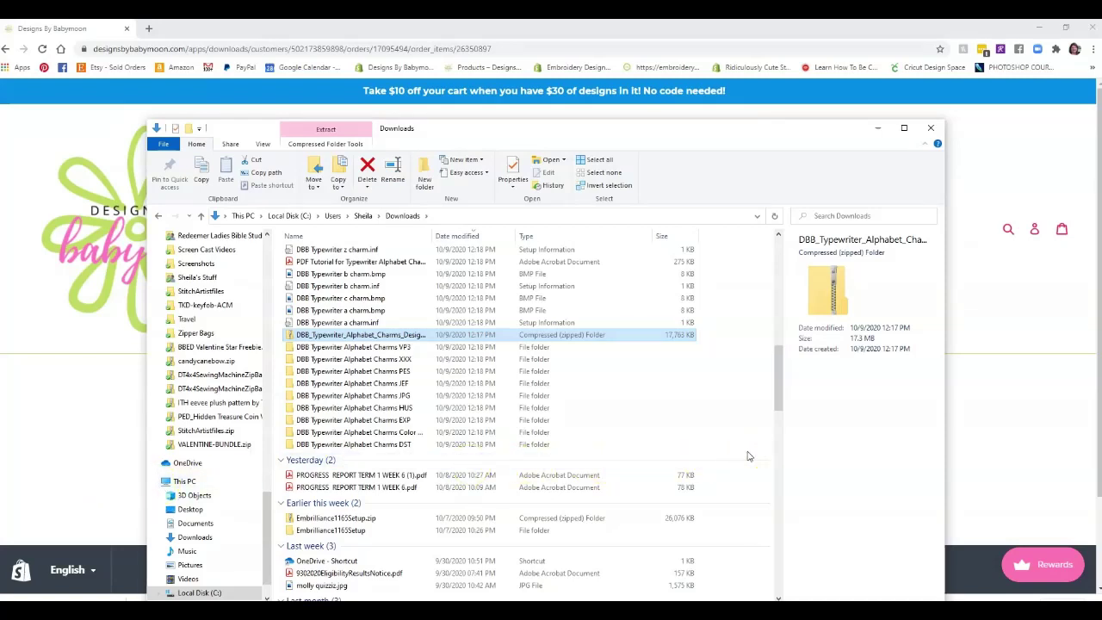
click(324, 348)
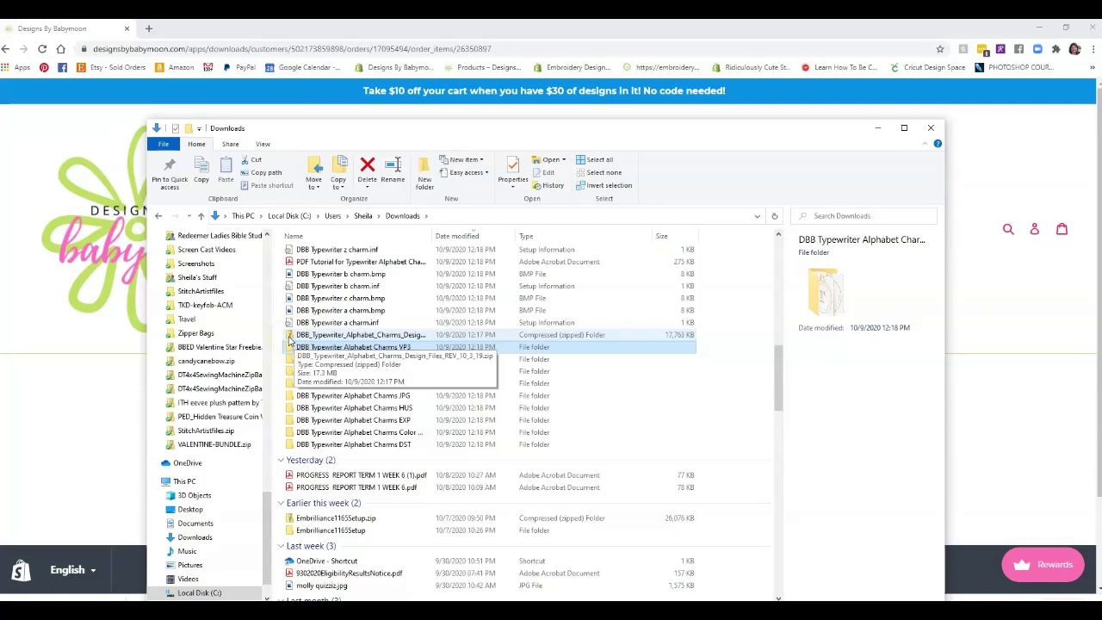
click(997, 324)
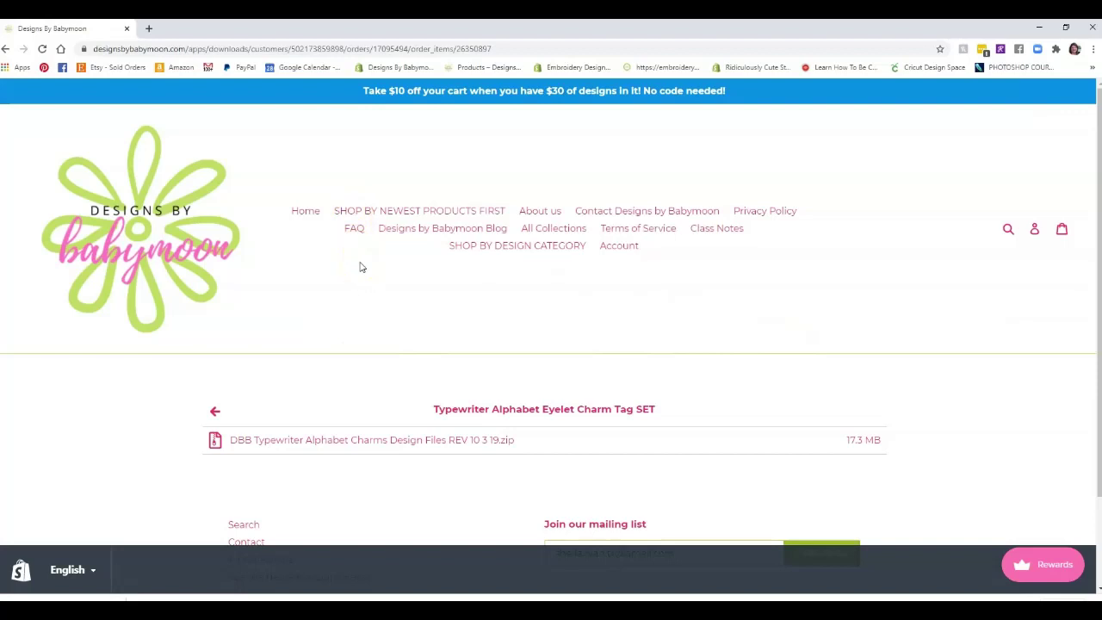
click(1044, 566)
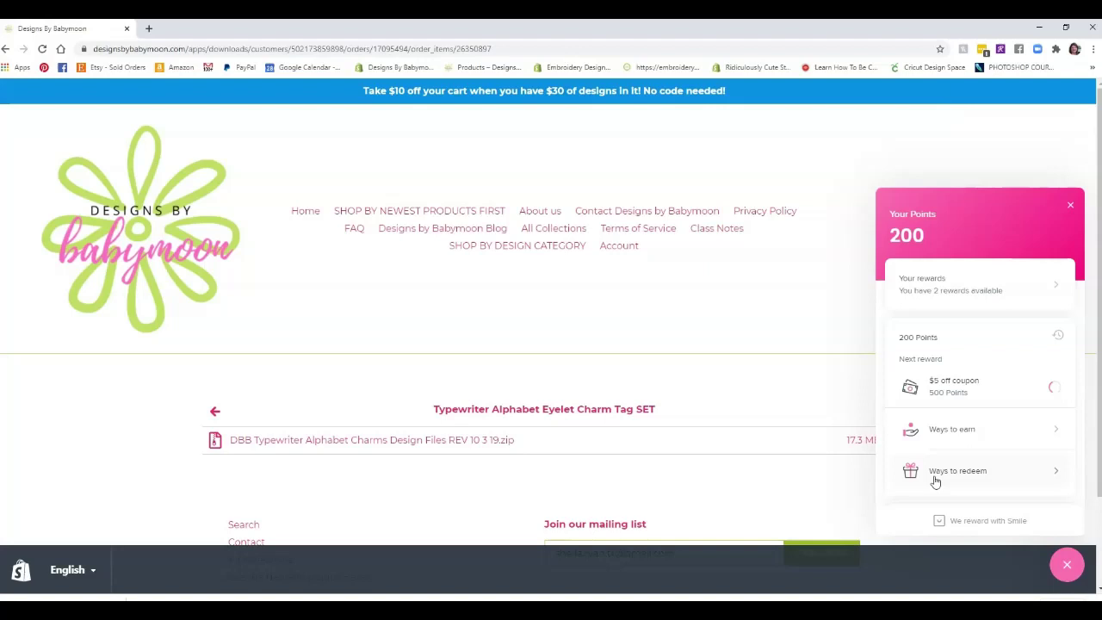
click(1070, 205)
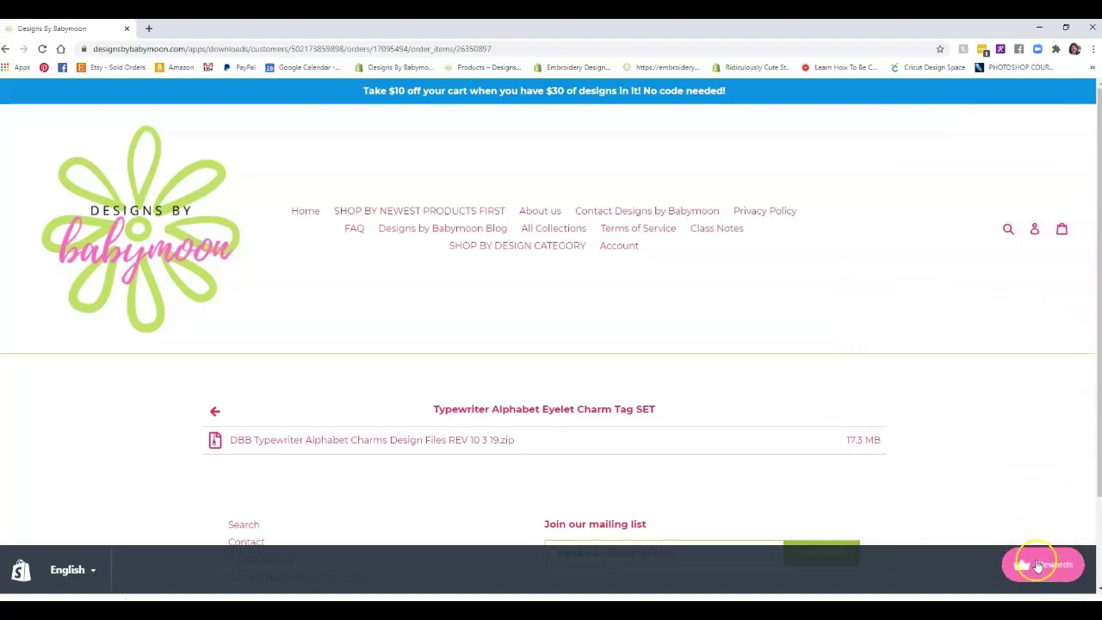
scroll(1041, 519, down, 1)
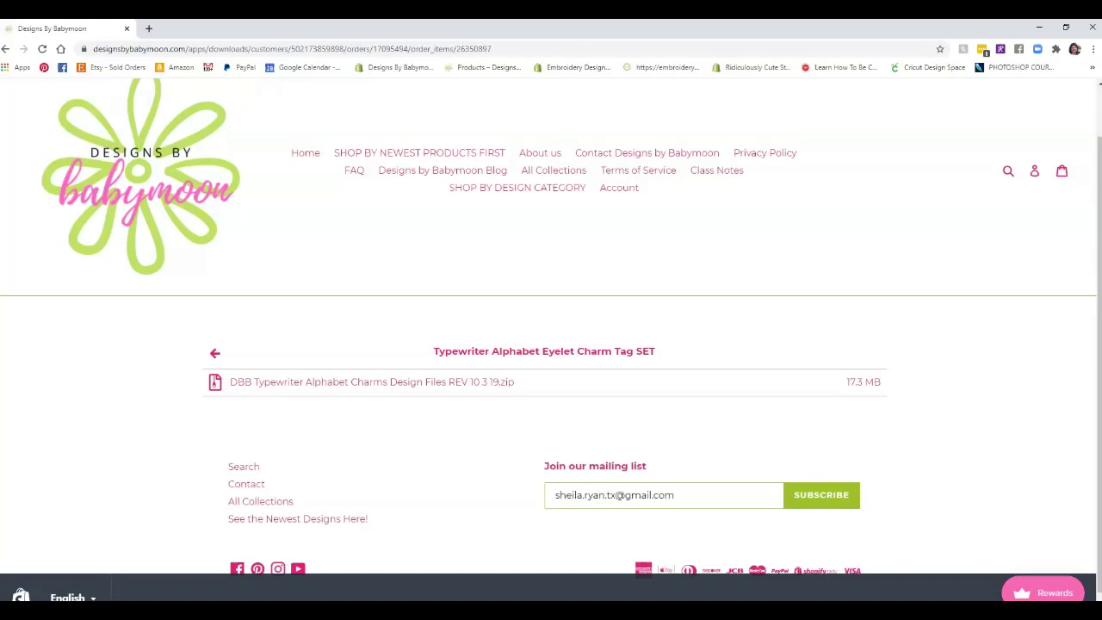
Sort the shop newest first and open the Santa Suit Santa Belly hand sanitizer holder page.
scroll(551, 339, down, 1)
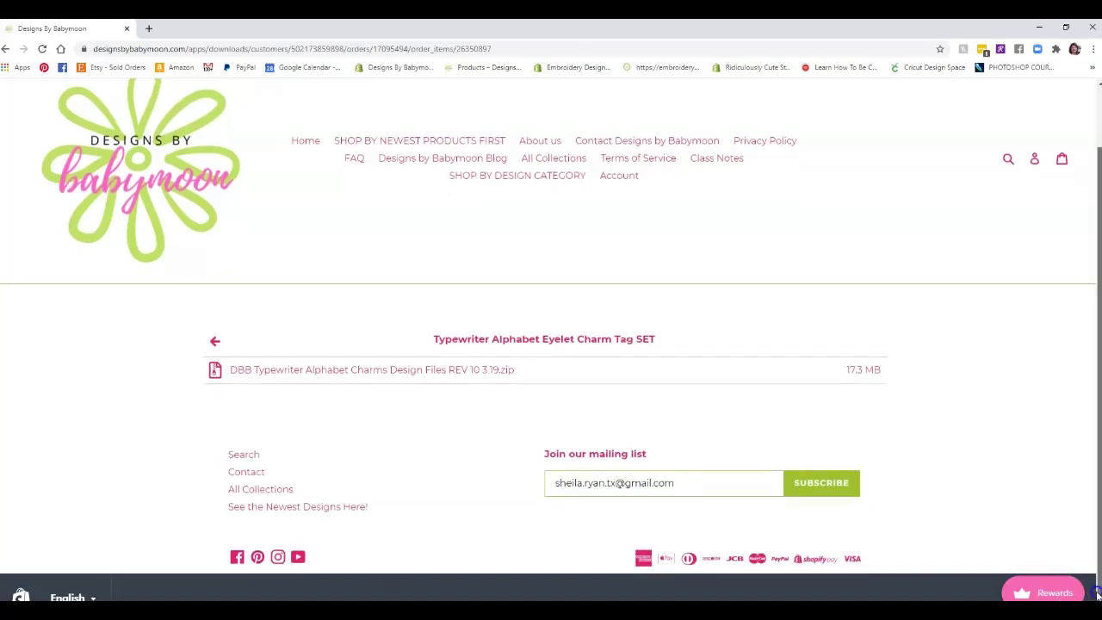
scroll(990, 439, up, 1)
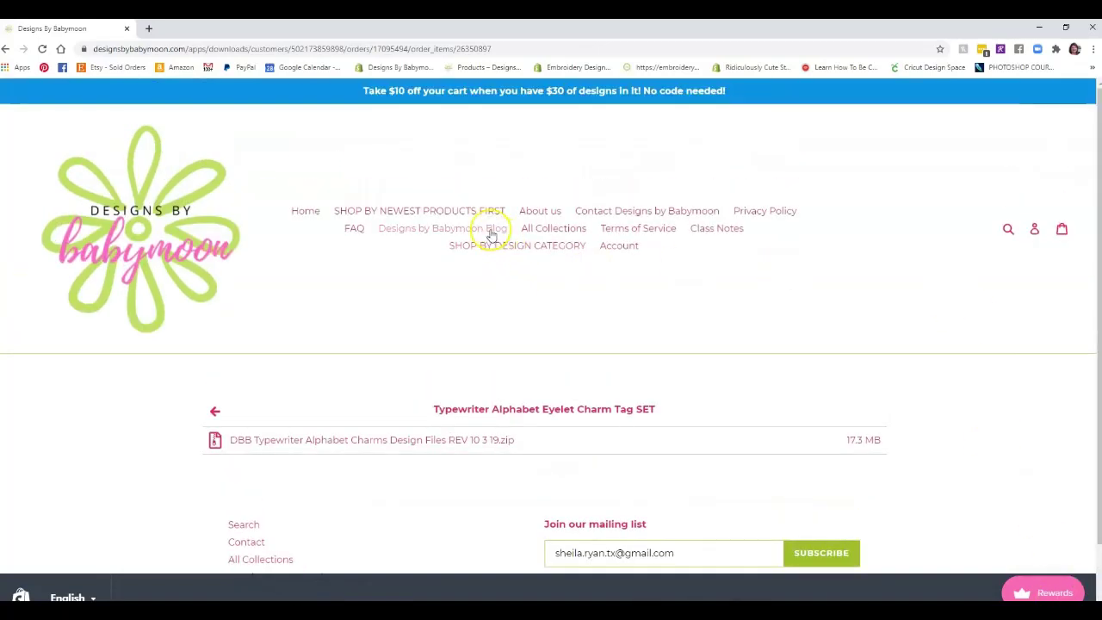
click(433, 215)
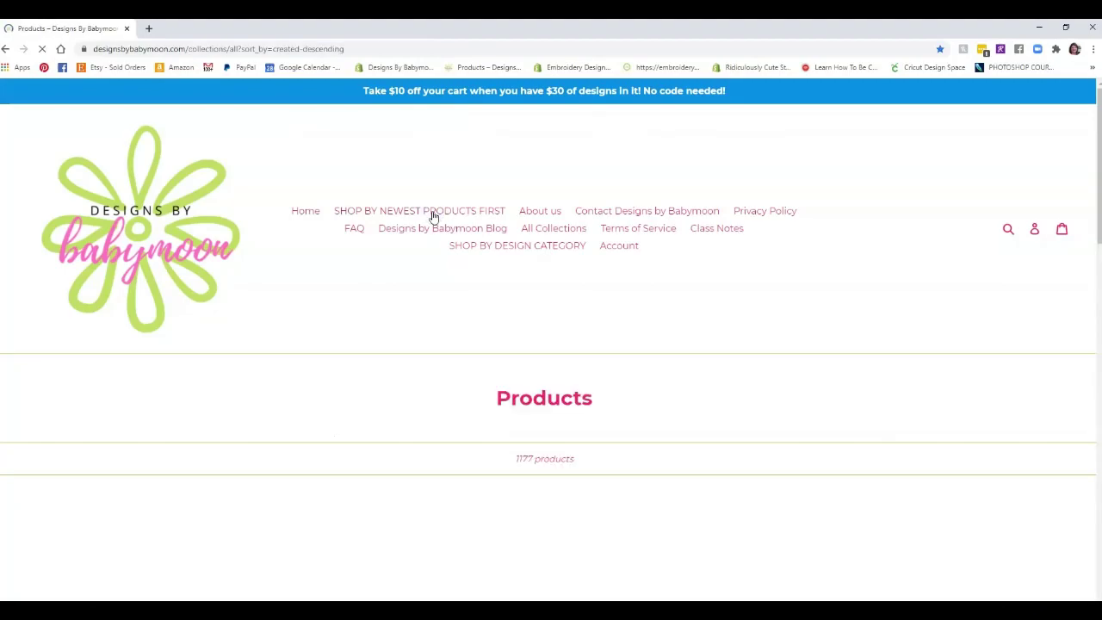
scroll(456, 290, down, 3)
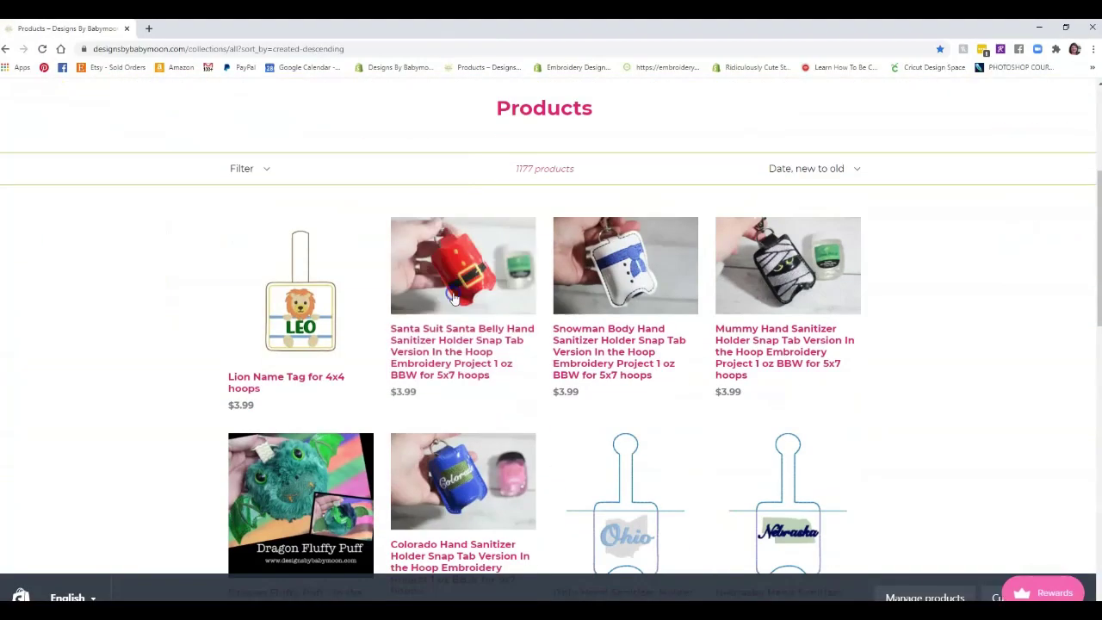
click(462, 340)
Add the $3.99 Santa Suit design to the wishlist and return to the page top.
scroll(750, 394, down, 15)
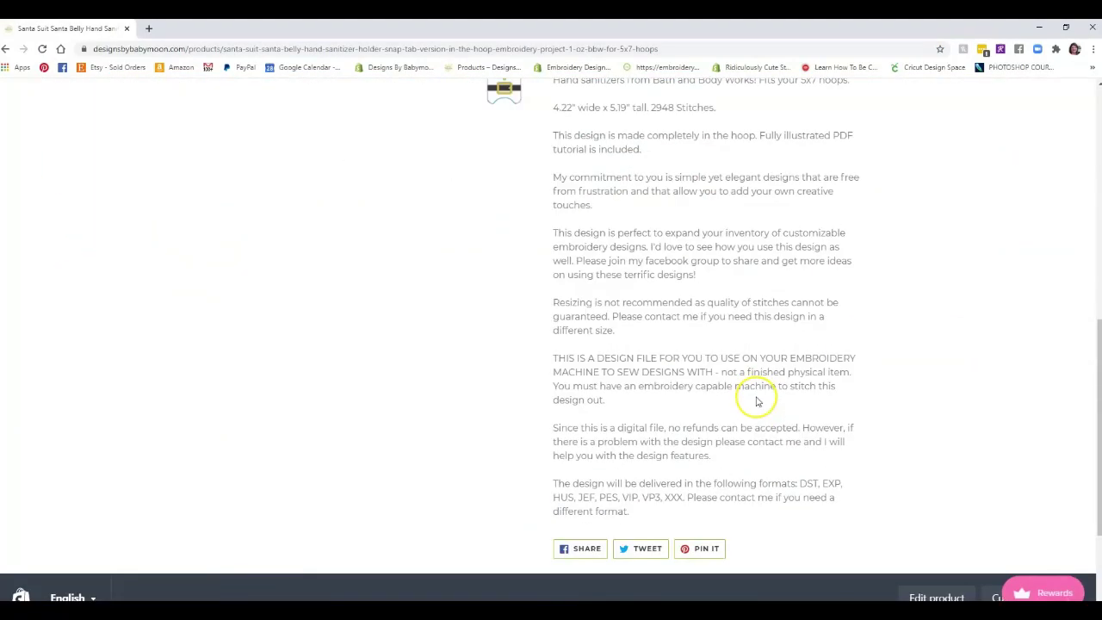
scroll(758, 401, up, 5)
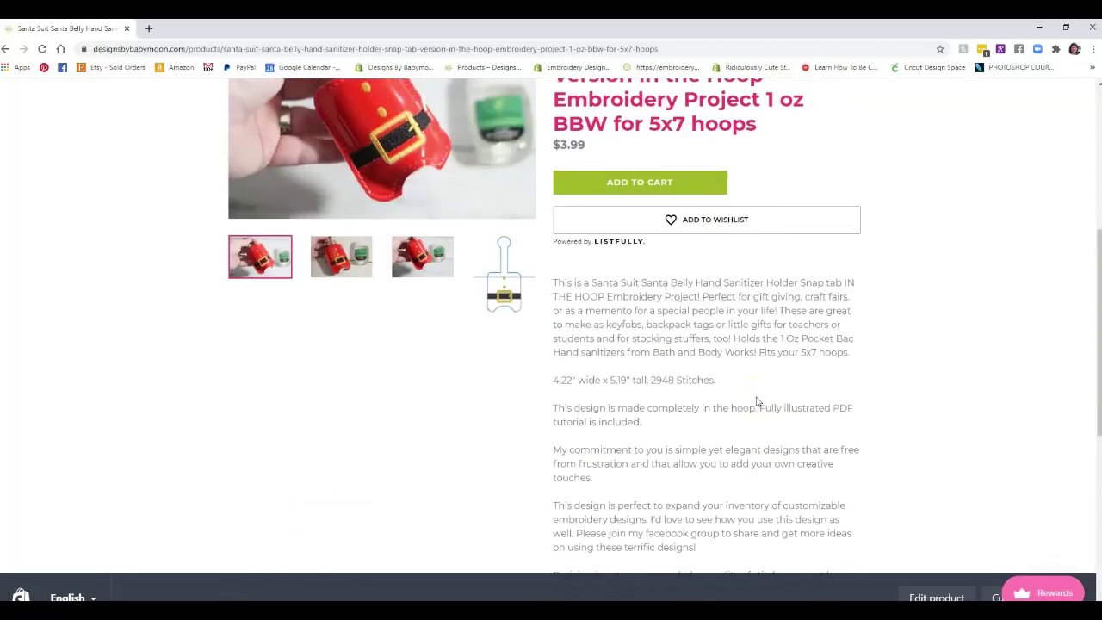
click(689, 222)
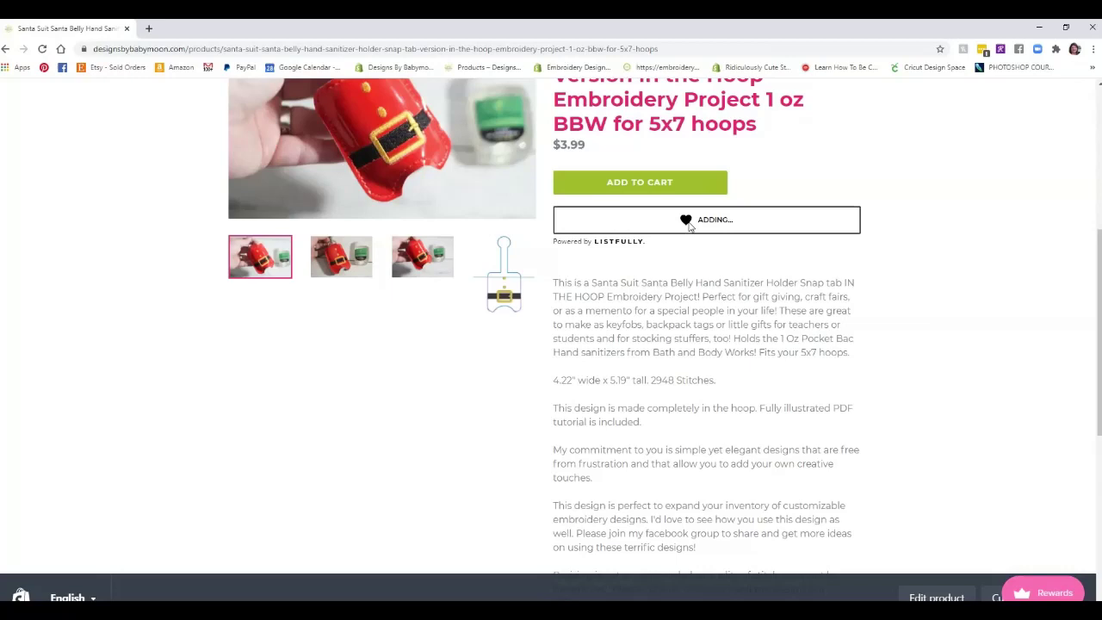
click(750, 293)
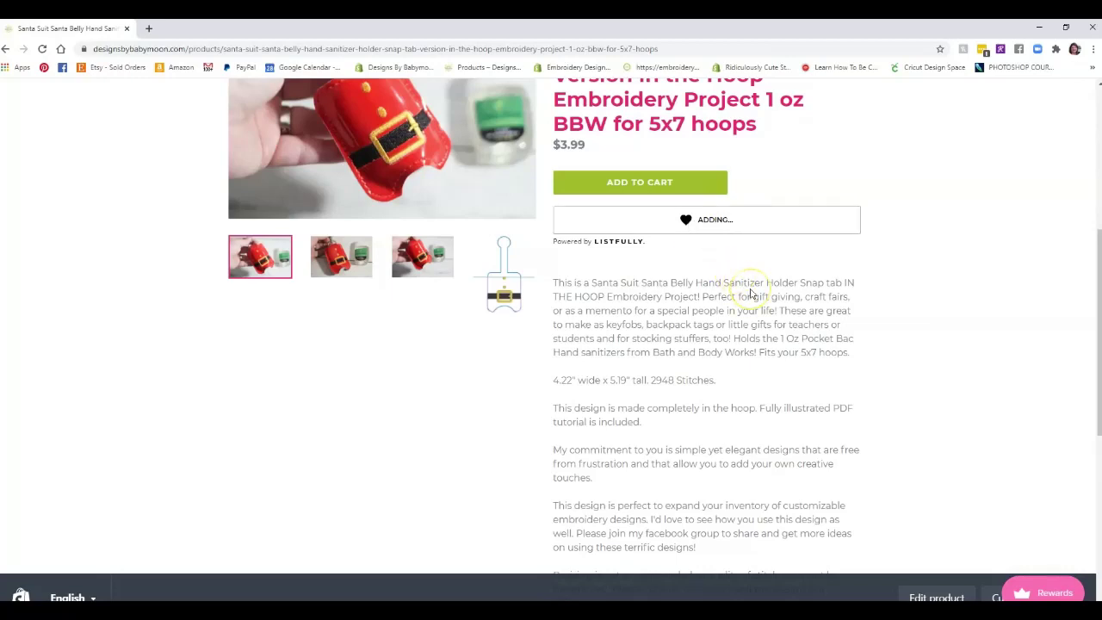
click(754, 284)
click(746, 226)
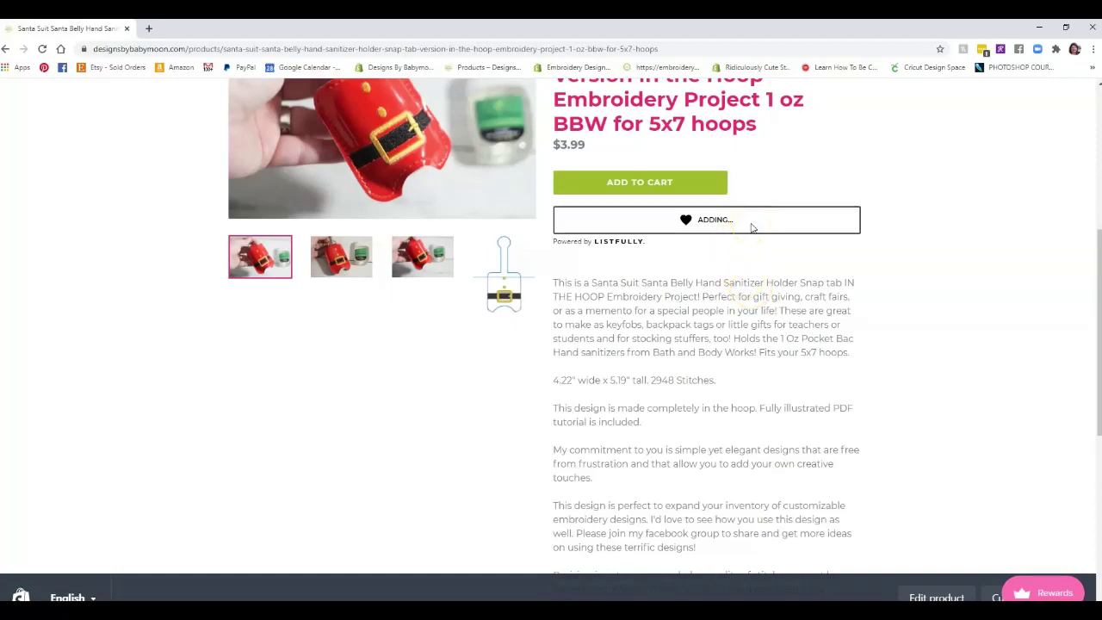
click(738, 230)
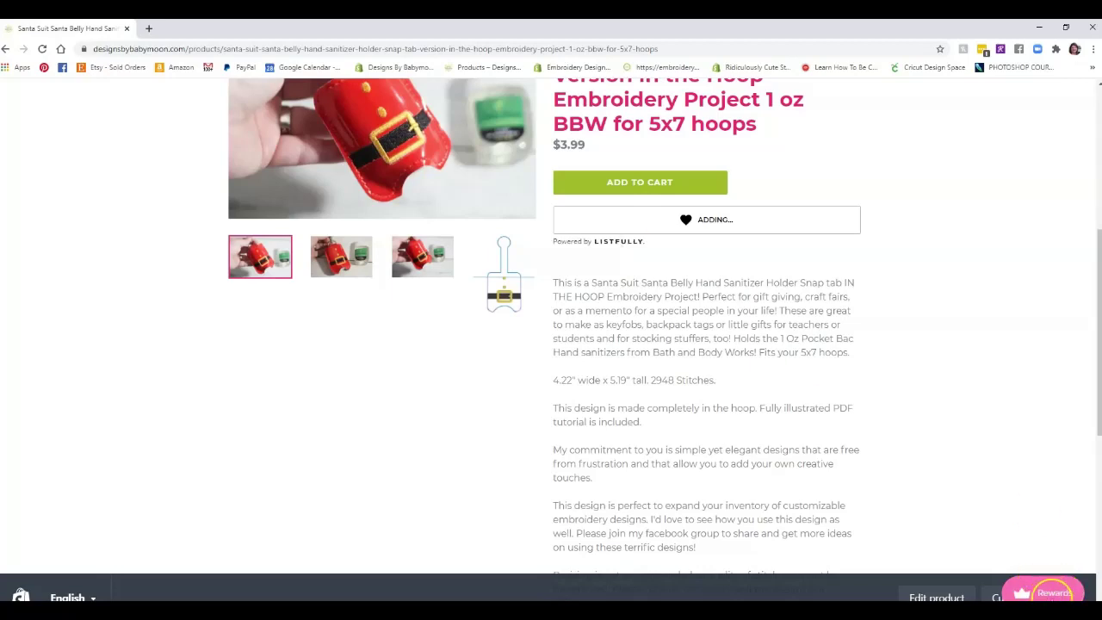
click(1047, 594)
List products newest first and open the Snowman Body Hand Sanitizer Holder Snap Tab.
scroll(652, 229, up, 5)
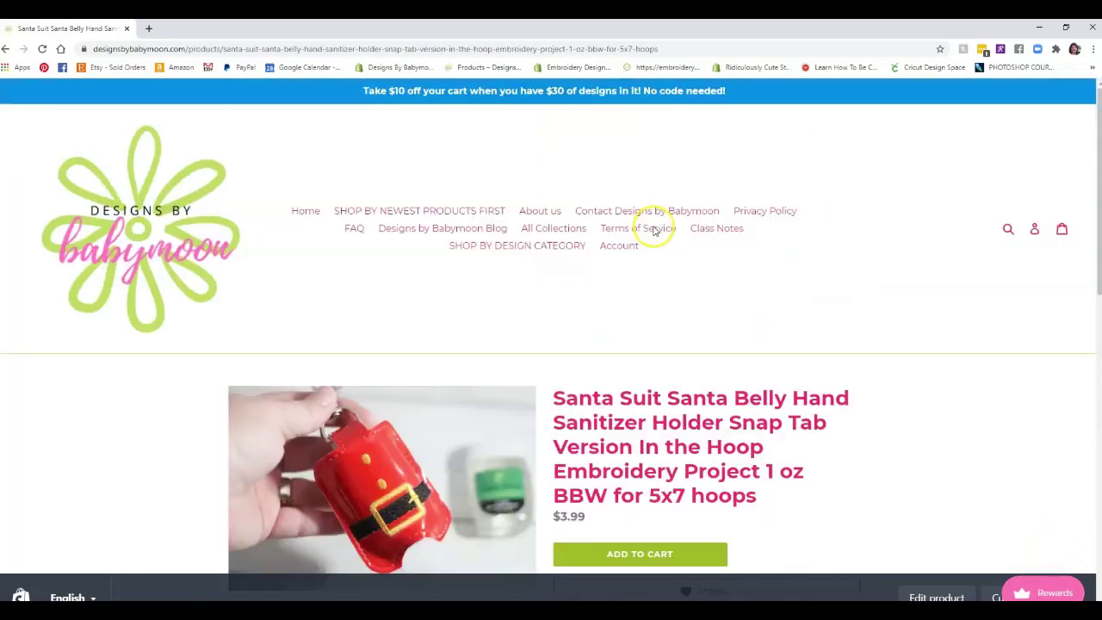
click(441, 211)
scroll(534, 264, down, 5)
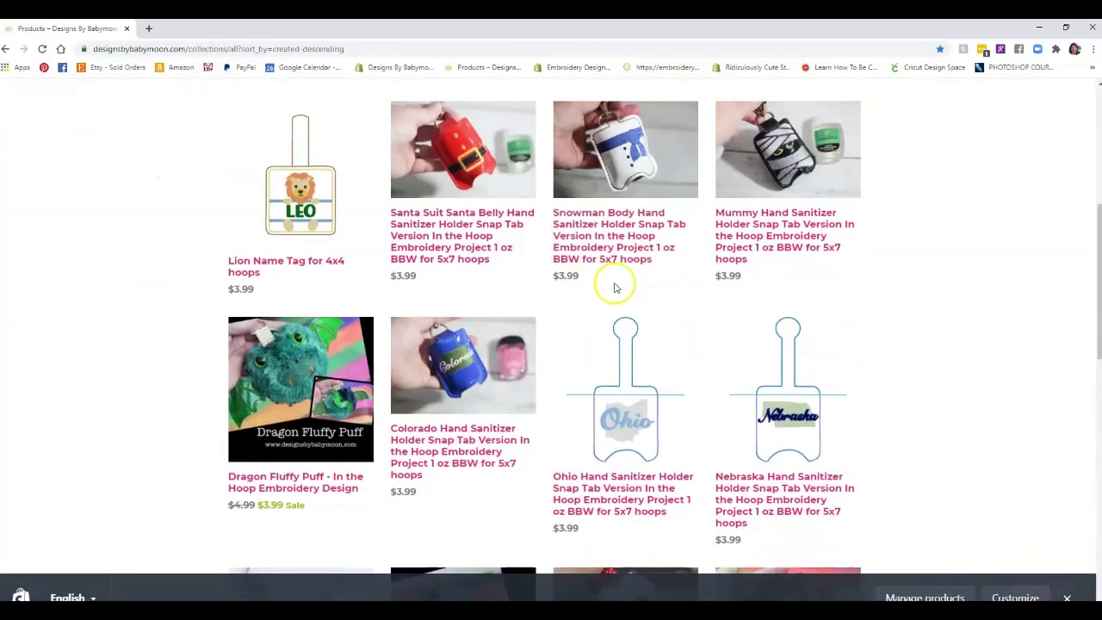
scroll(935, 374, down, 15)
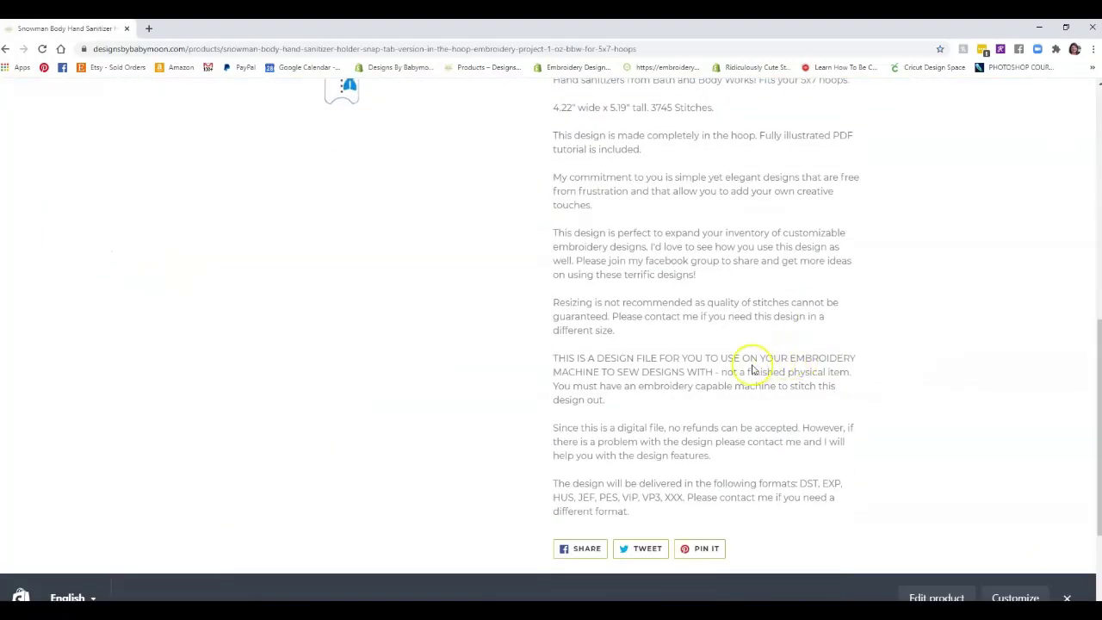
scroll(749, 372, up, 5)
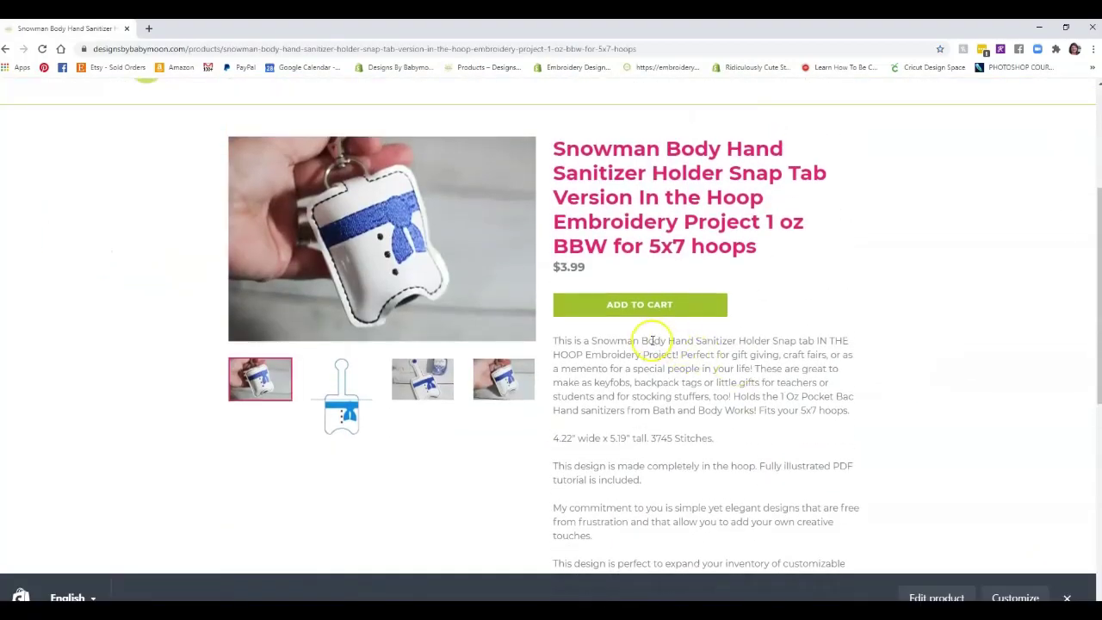
scroll(725, 364, down, 2)
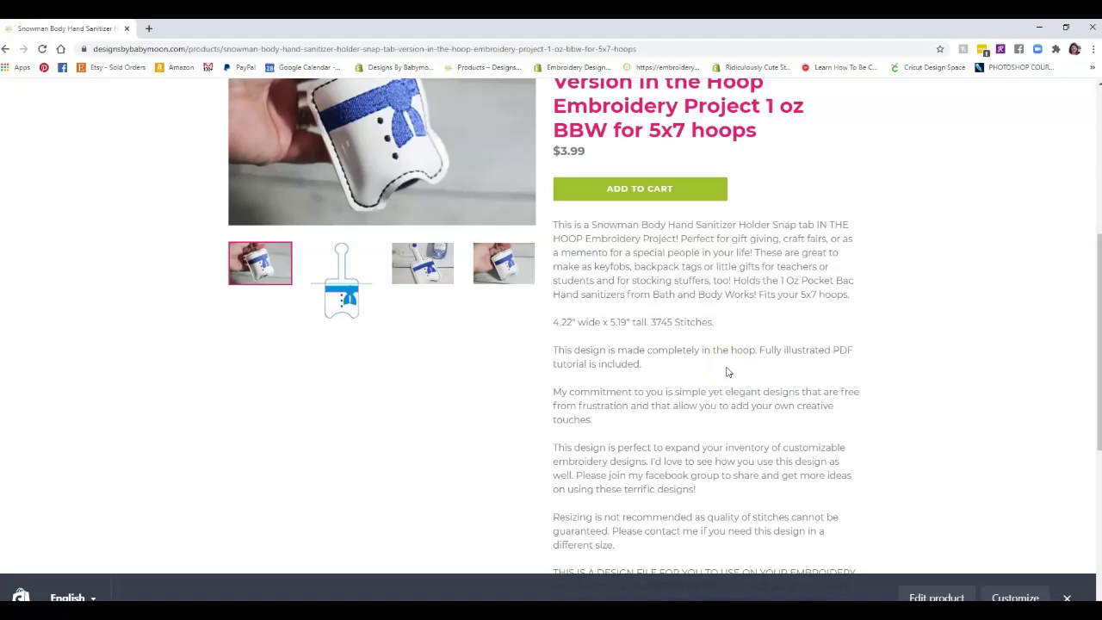
scroll(725, 372, down, 4)
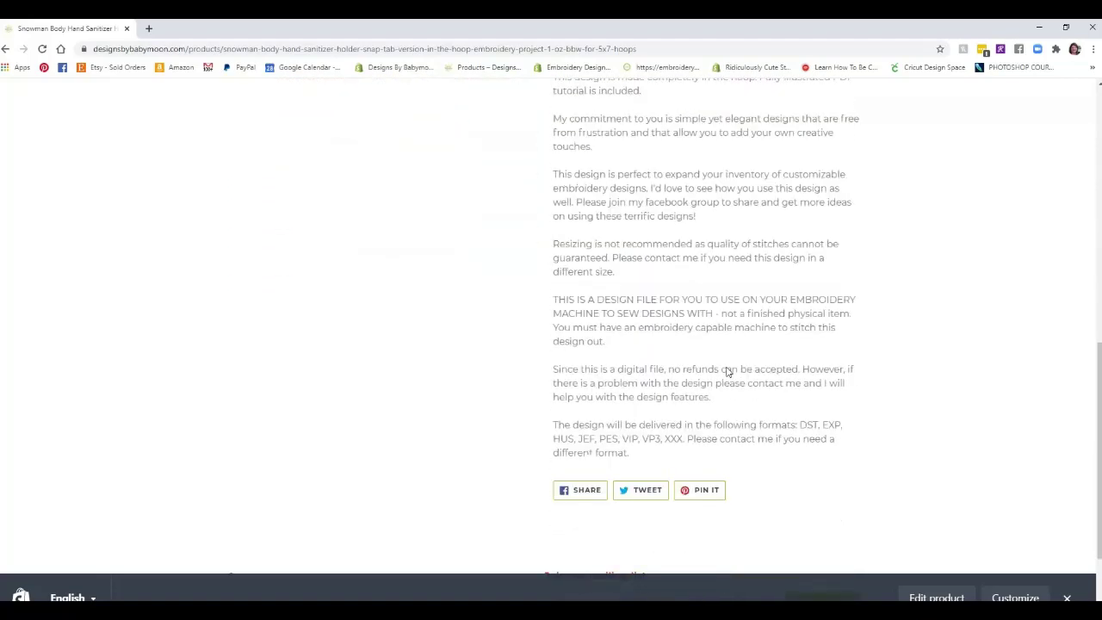
click(696, 497)
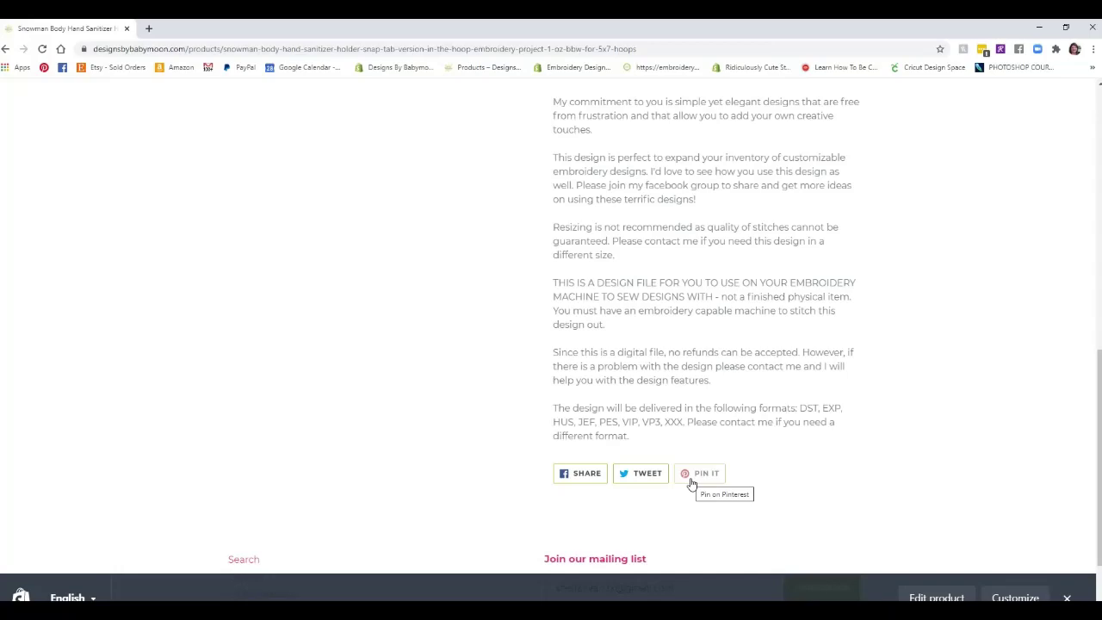
Add the $3.99 Snowman Body design to the wishlist.
scroll(646, 369, up, 5)
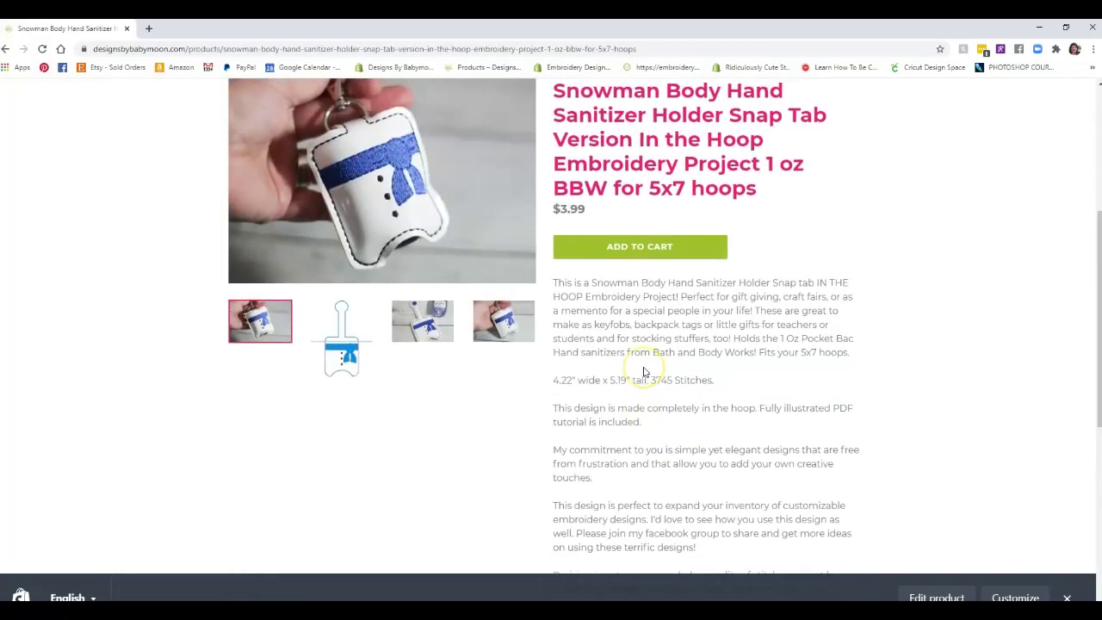
scroll(644, 372, up, 1)
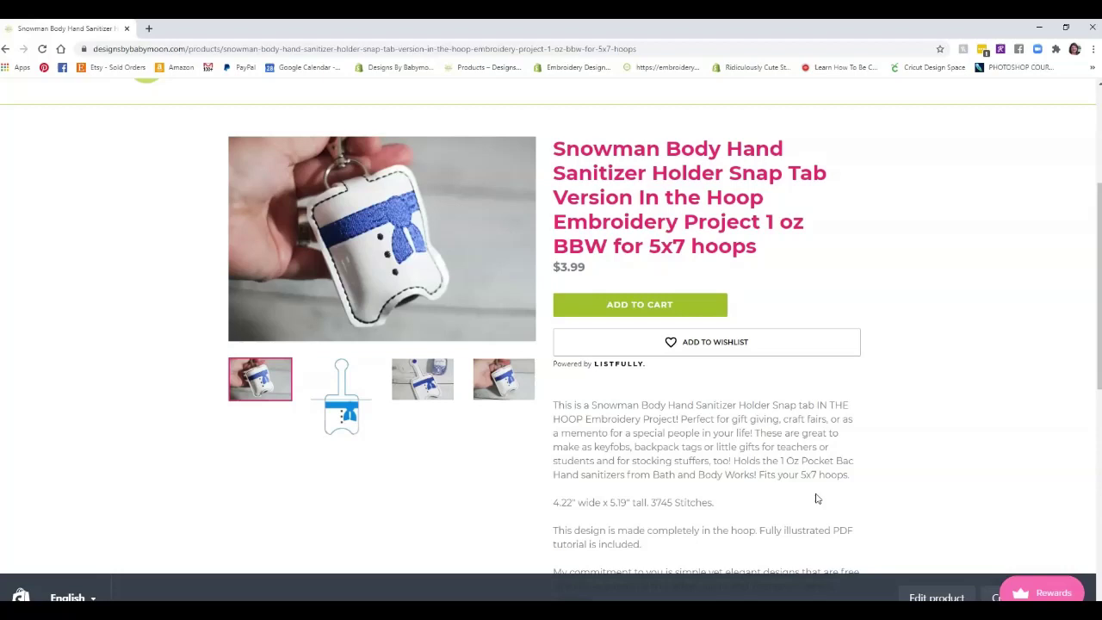
click(702, 347)
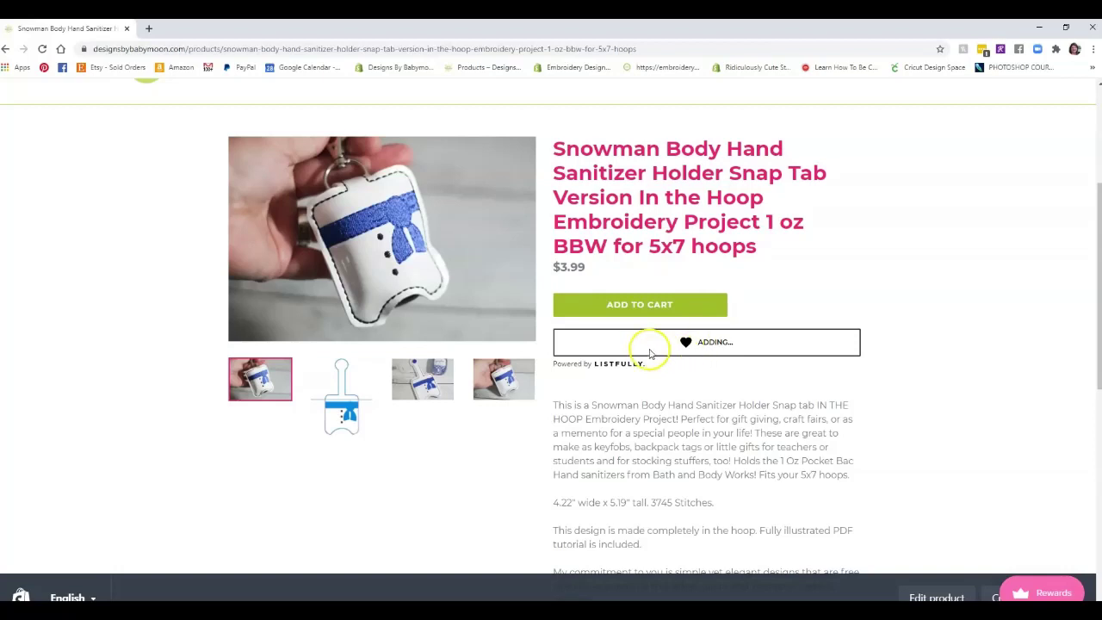
Open the Listfully wishlist site in a new browser tab.
right_click(612, 364)
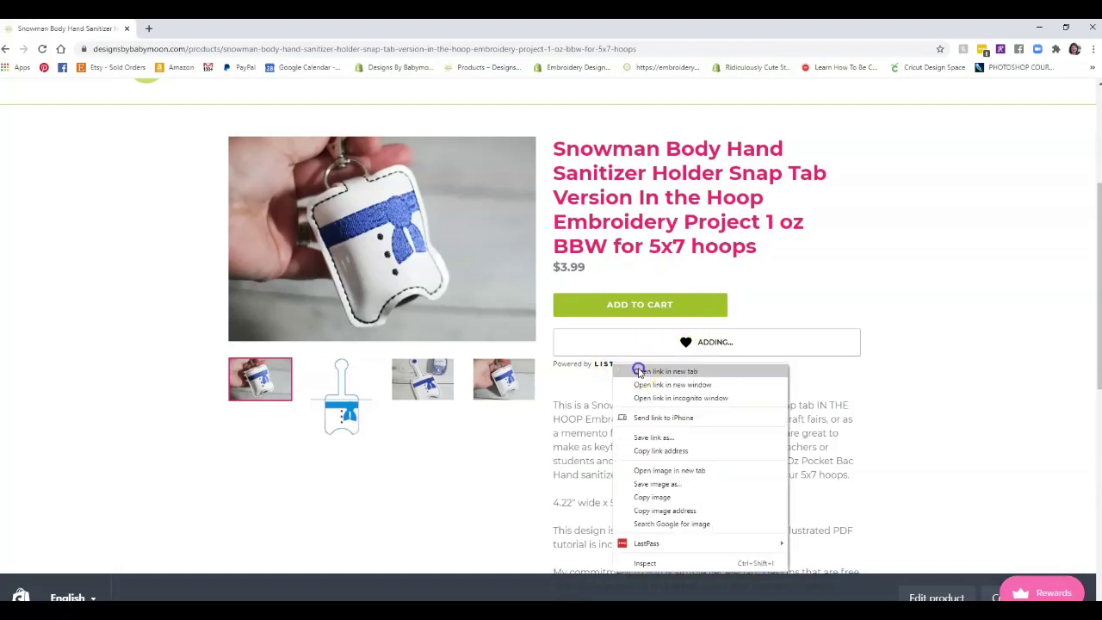
click(641, 371)
click(194, 30)
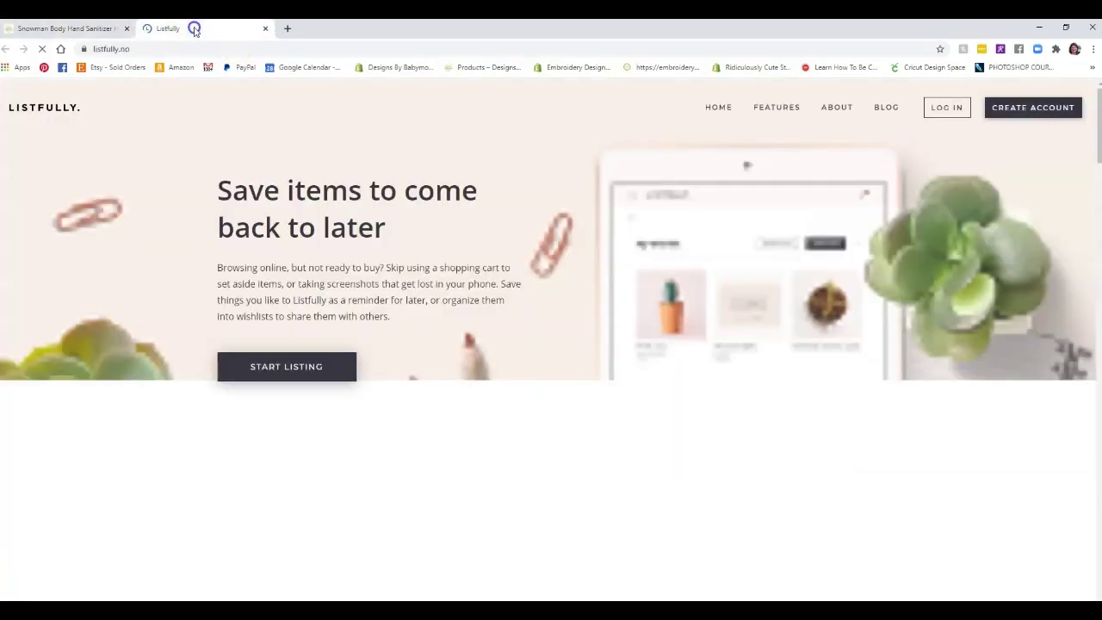
View the Babymoon list under My Lists, then return to the Snowman product tab.
click(1036, 119)
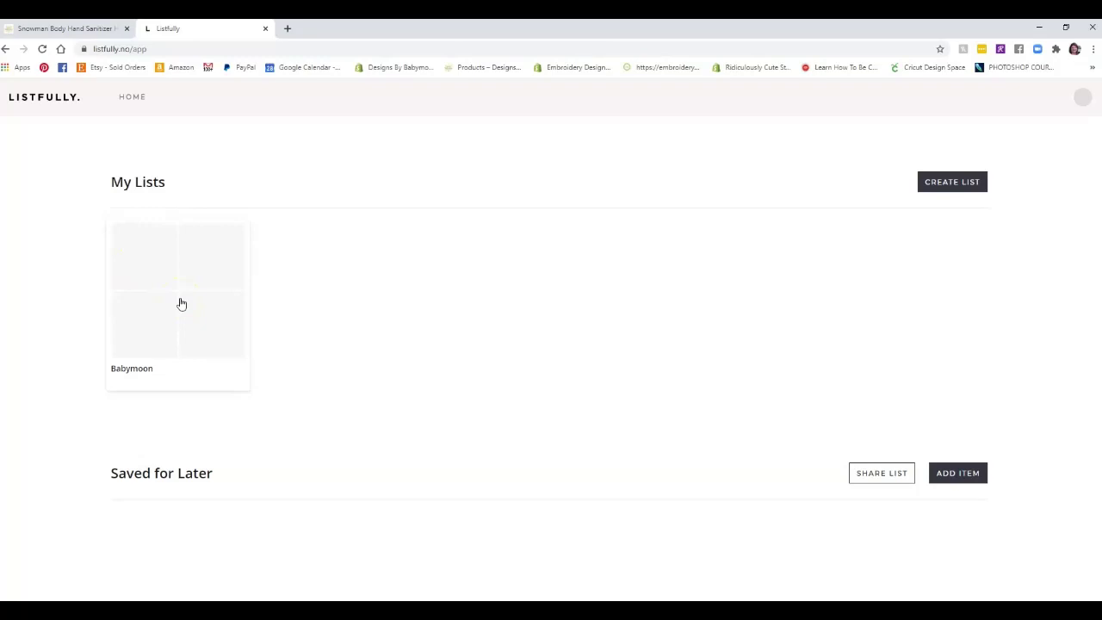
click(329, 307)
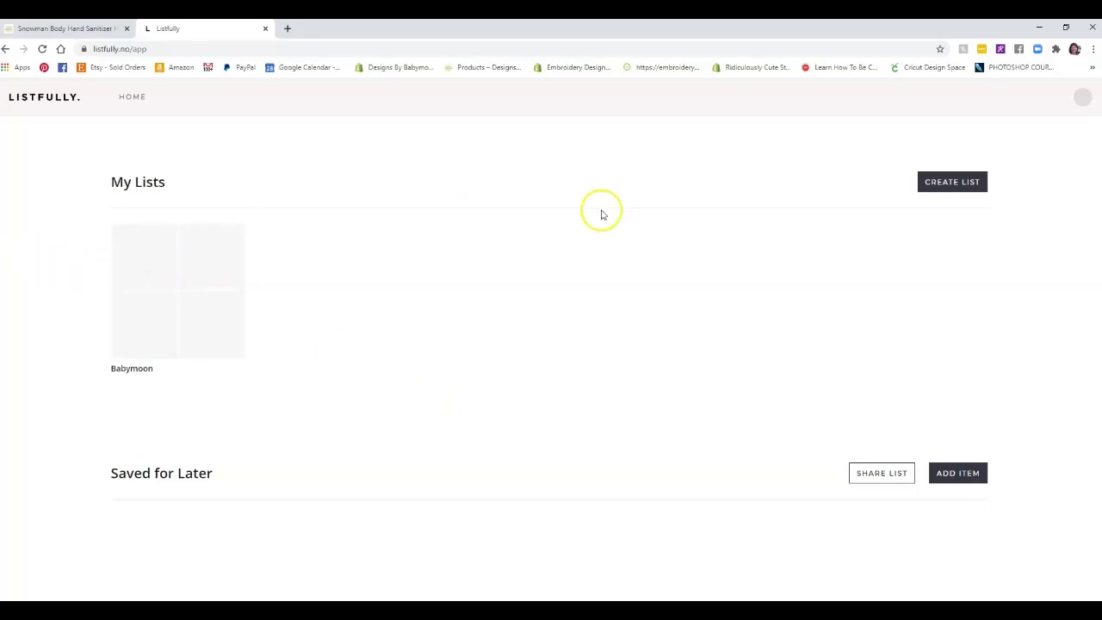
click(141, 318)
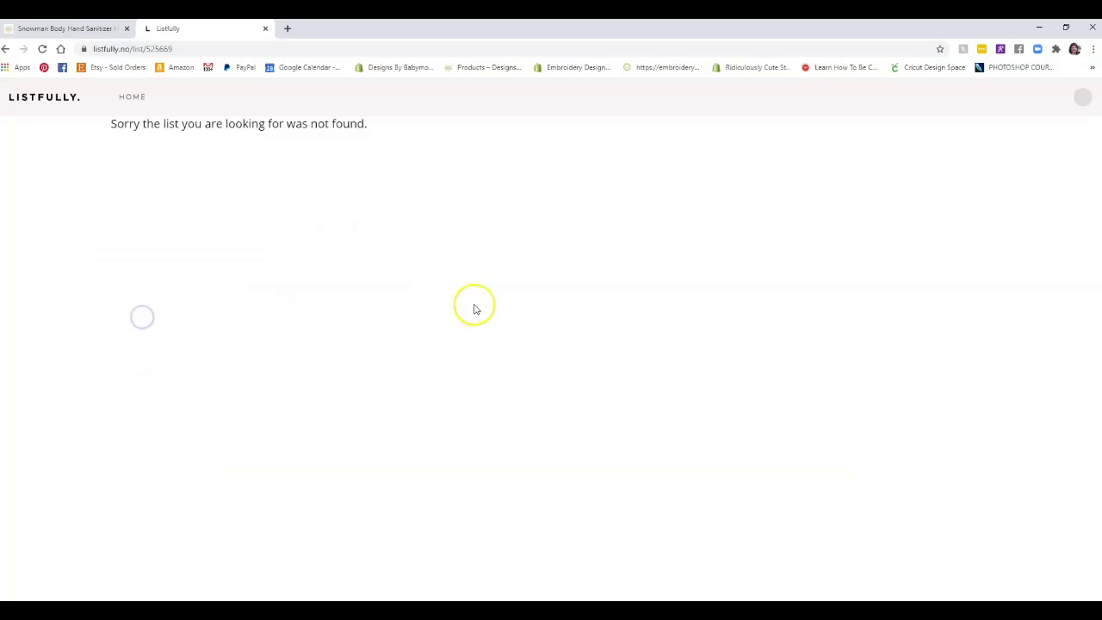
click(5, 48)
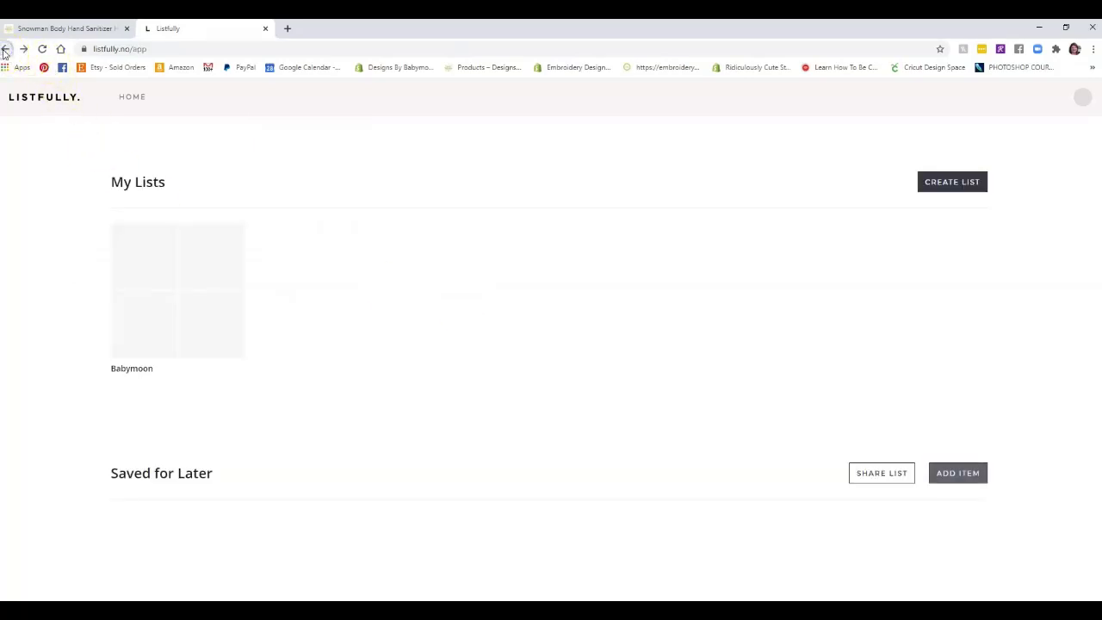
click(60, 27)
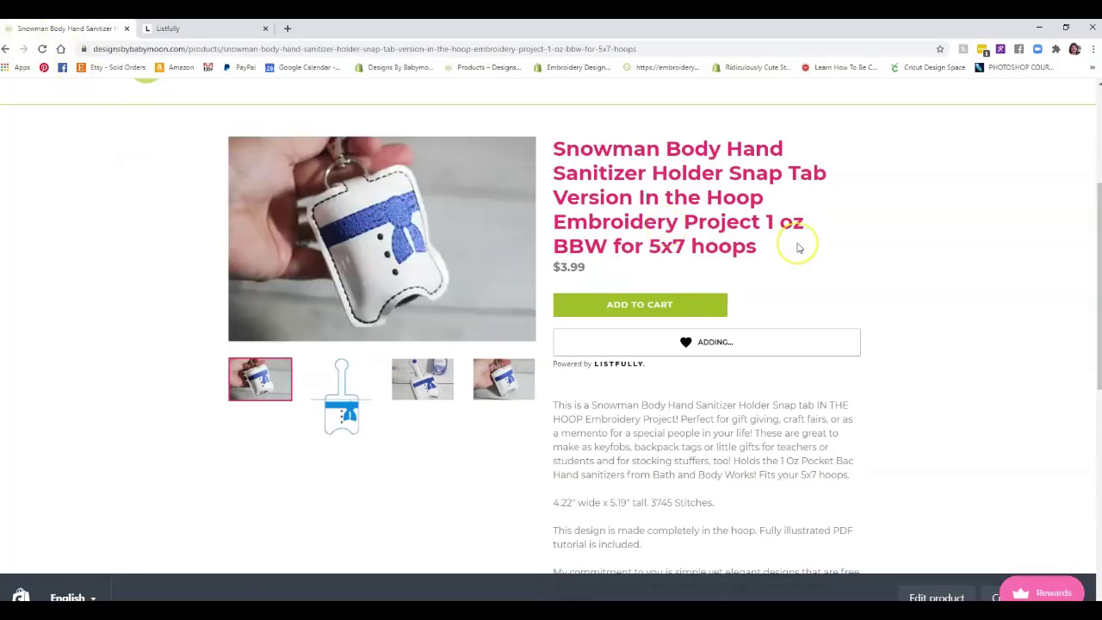
Read the shop's FAQ page, starting from "Who is Babymoon?".
scroll(799, 244, up, 3)
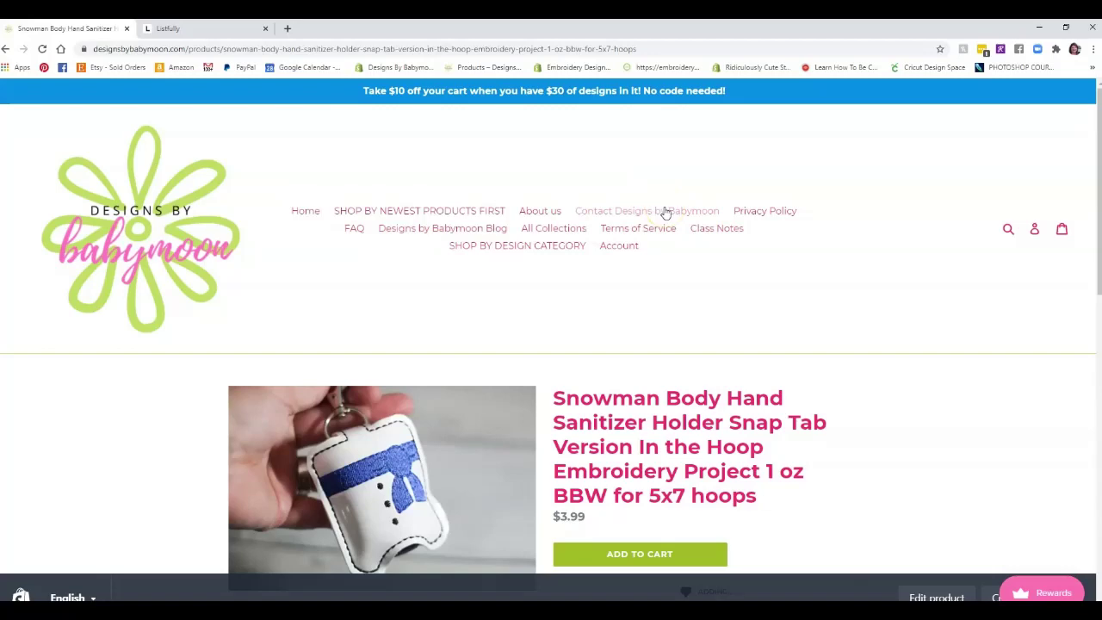
click(351, 231)
scroll(345, 237, down, 1)
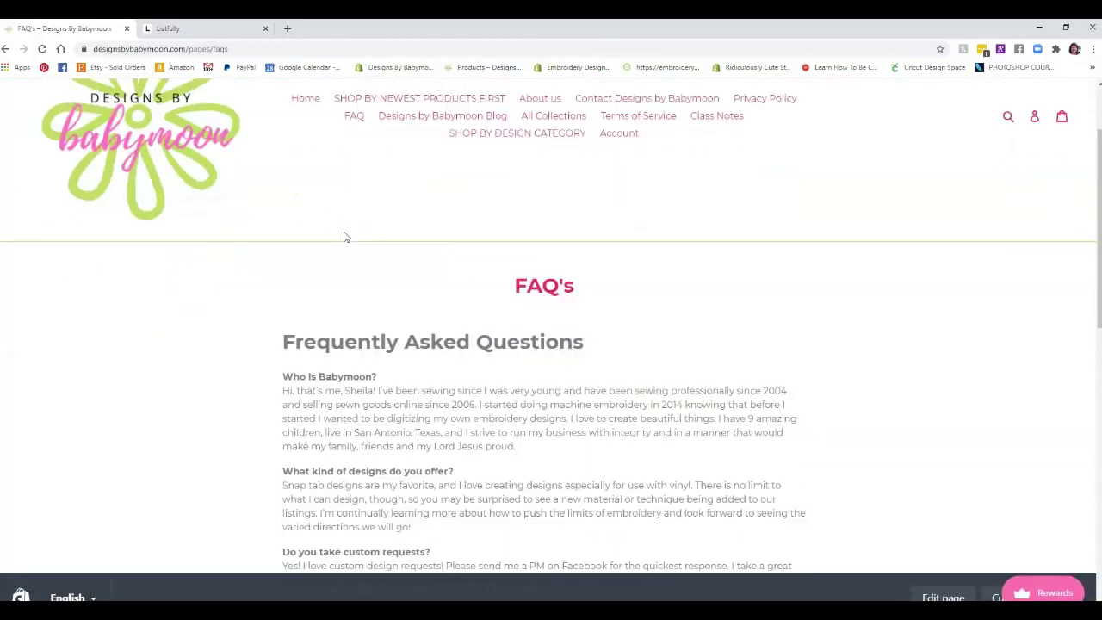
scroll(344, 236, down, 6)
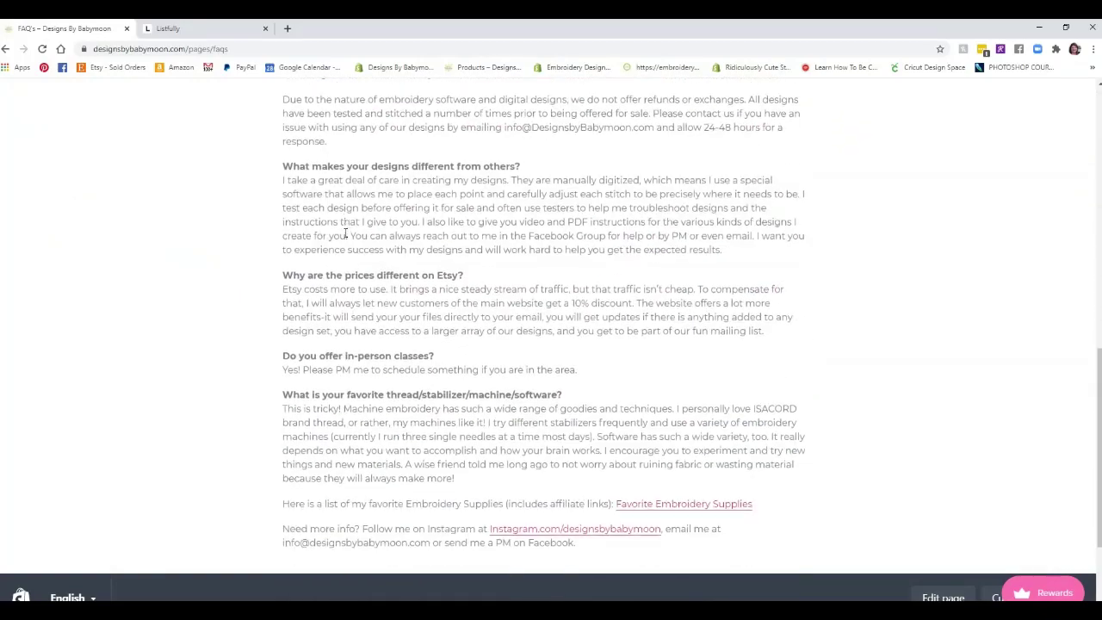
scroll(345, 234, down, 2)
scroll(345, 234, up, 10)
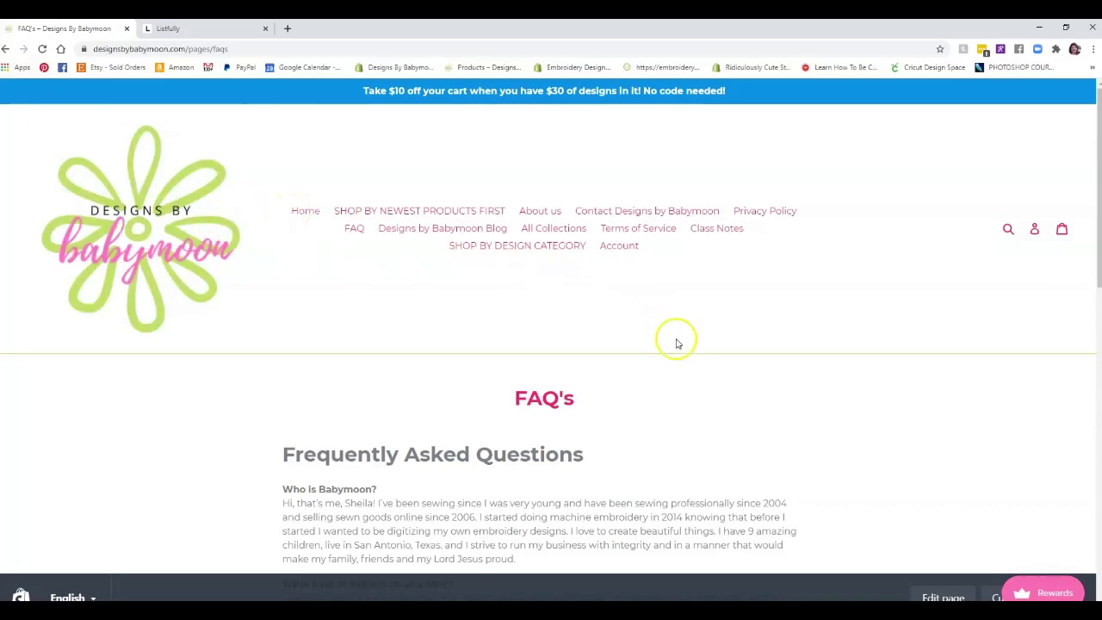
Go to the Designs by Babymoon Embroidery Designs - Friends And Fans Facebook group.
scroll(676, 339, down, 12)
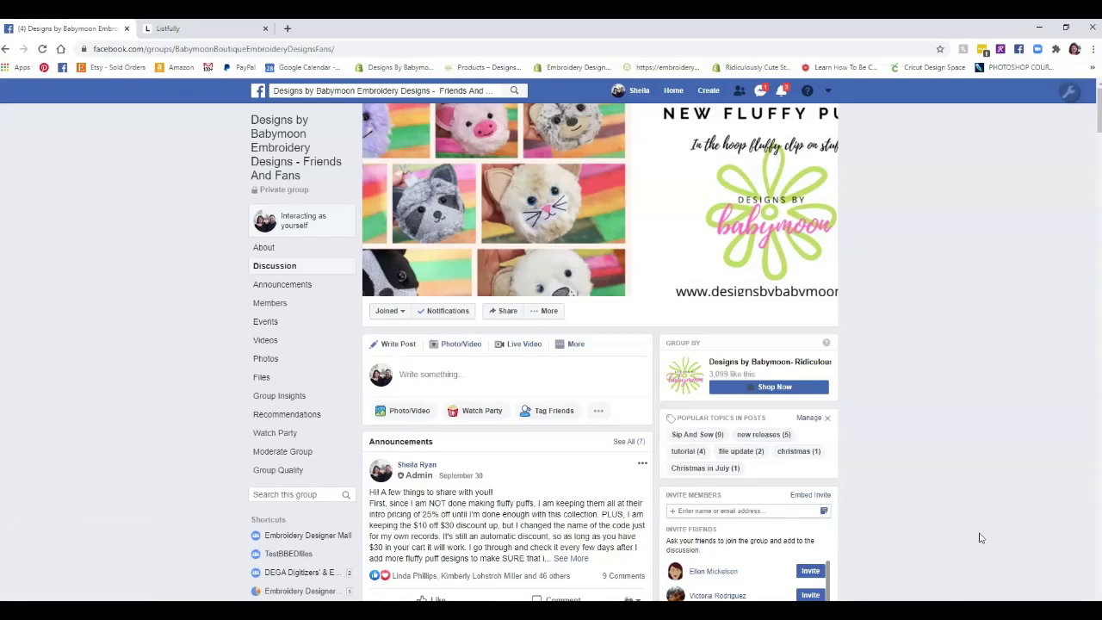
click(988, 526)
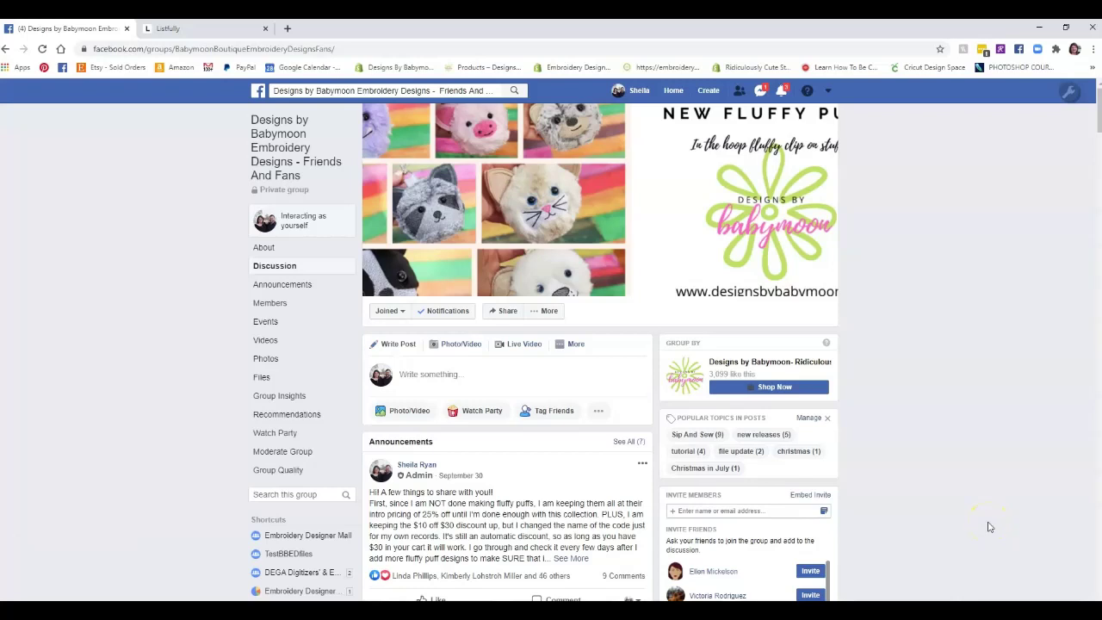